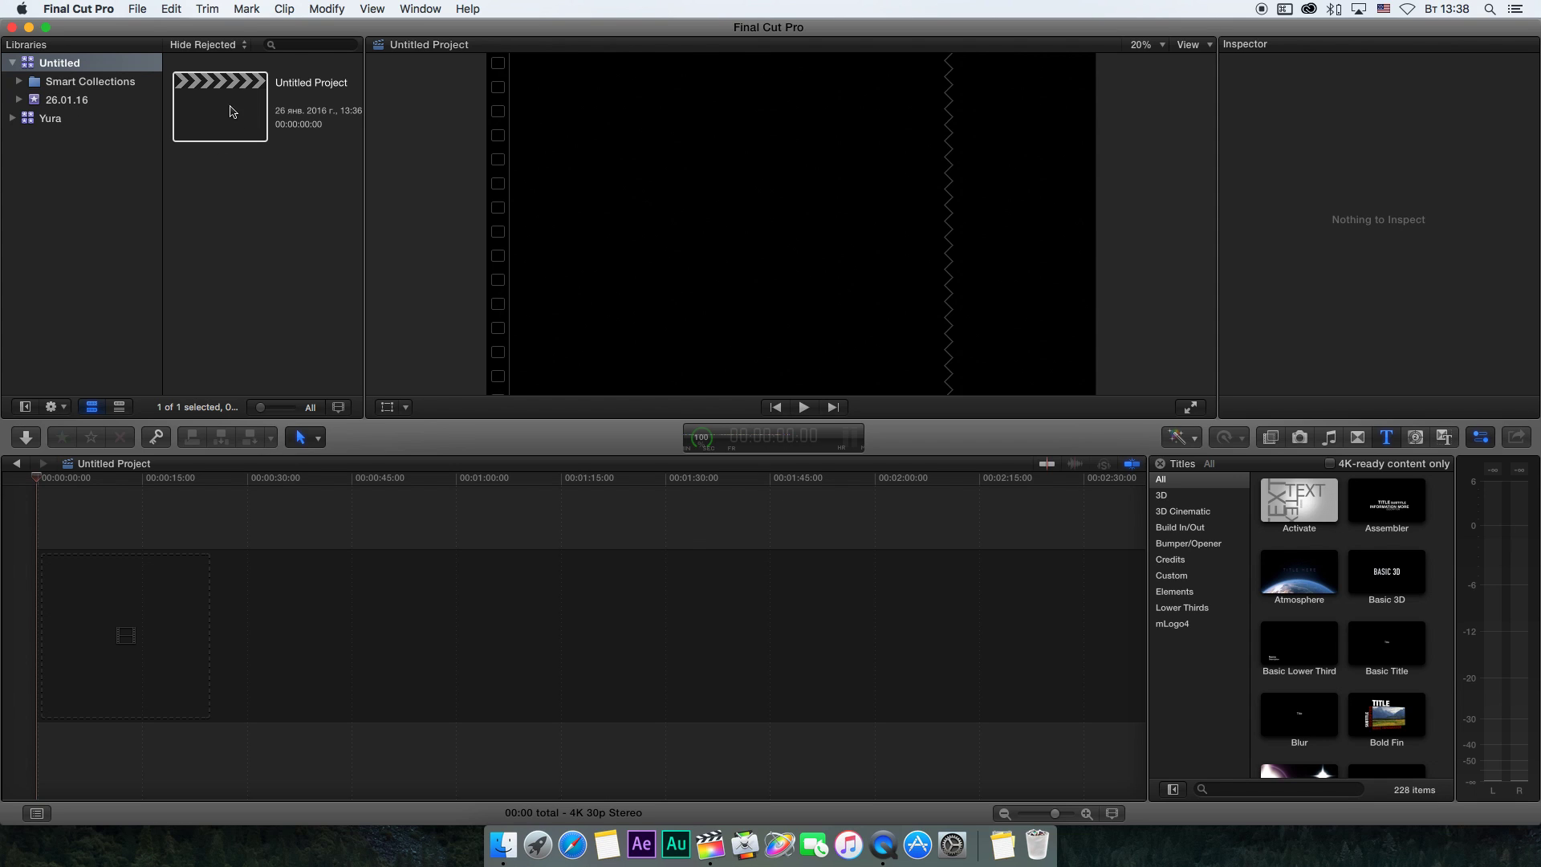
Browse the Backup drive's FCPX folder in Finder, then close the Finder window.
left_click(511, 840)
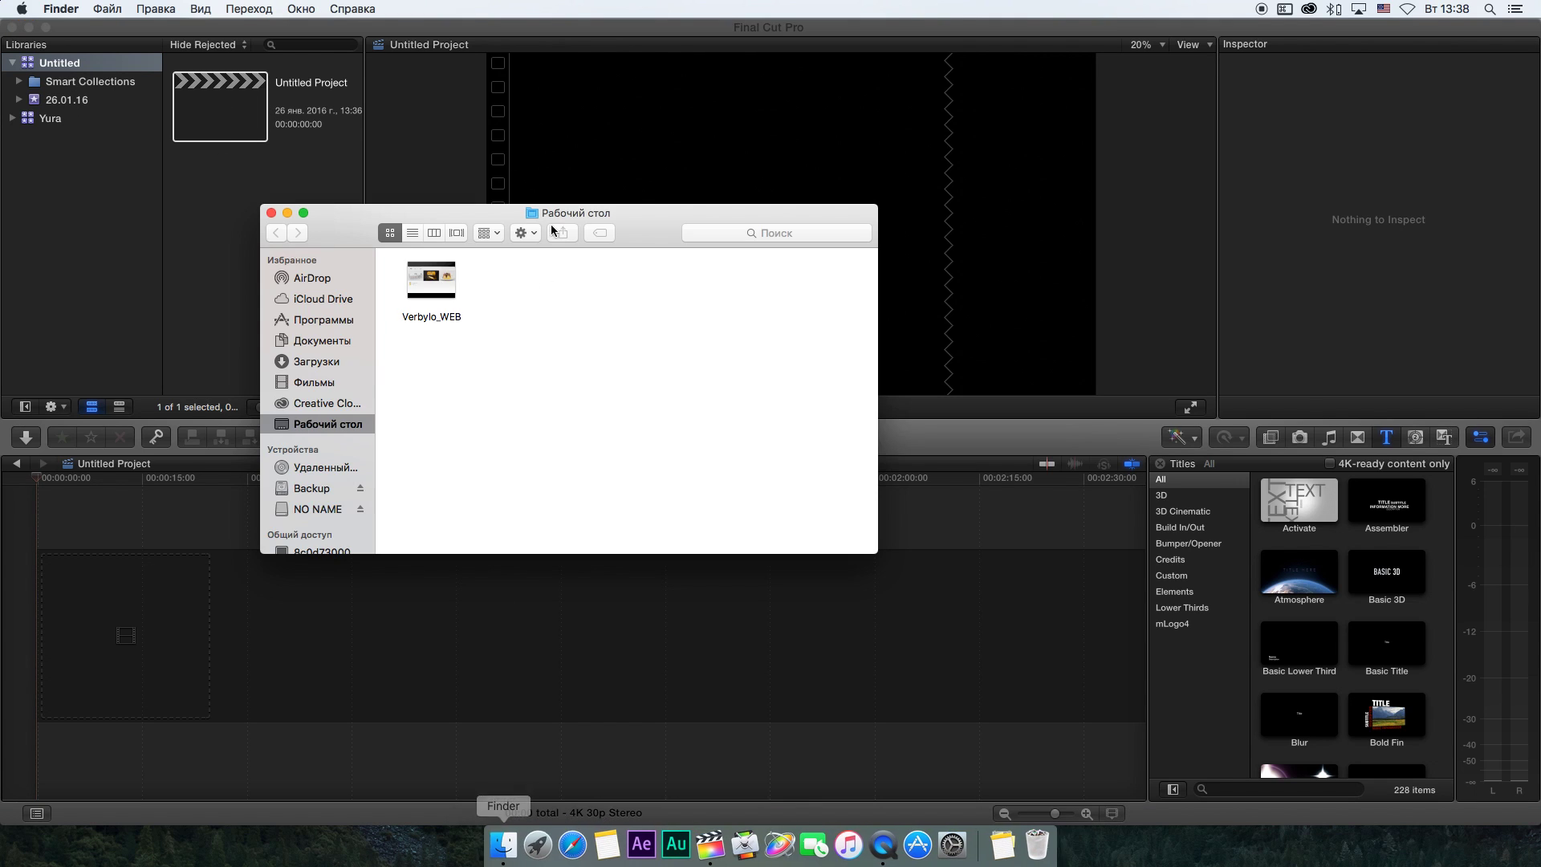
left_click(307, 489)
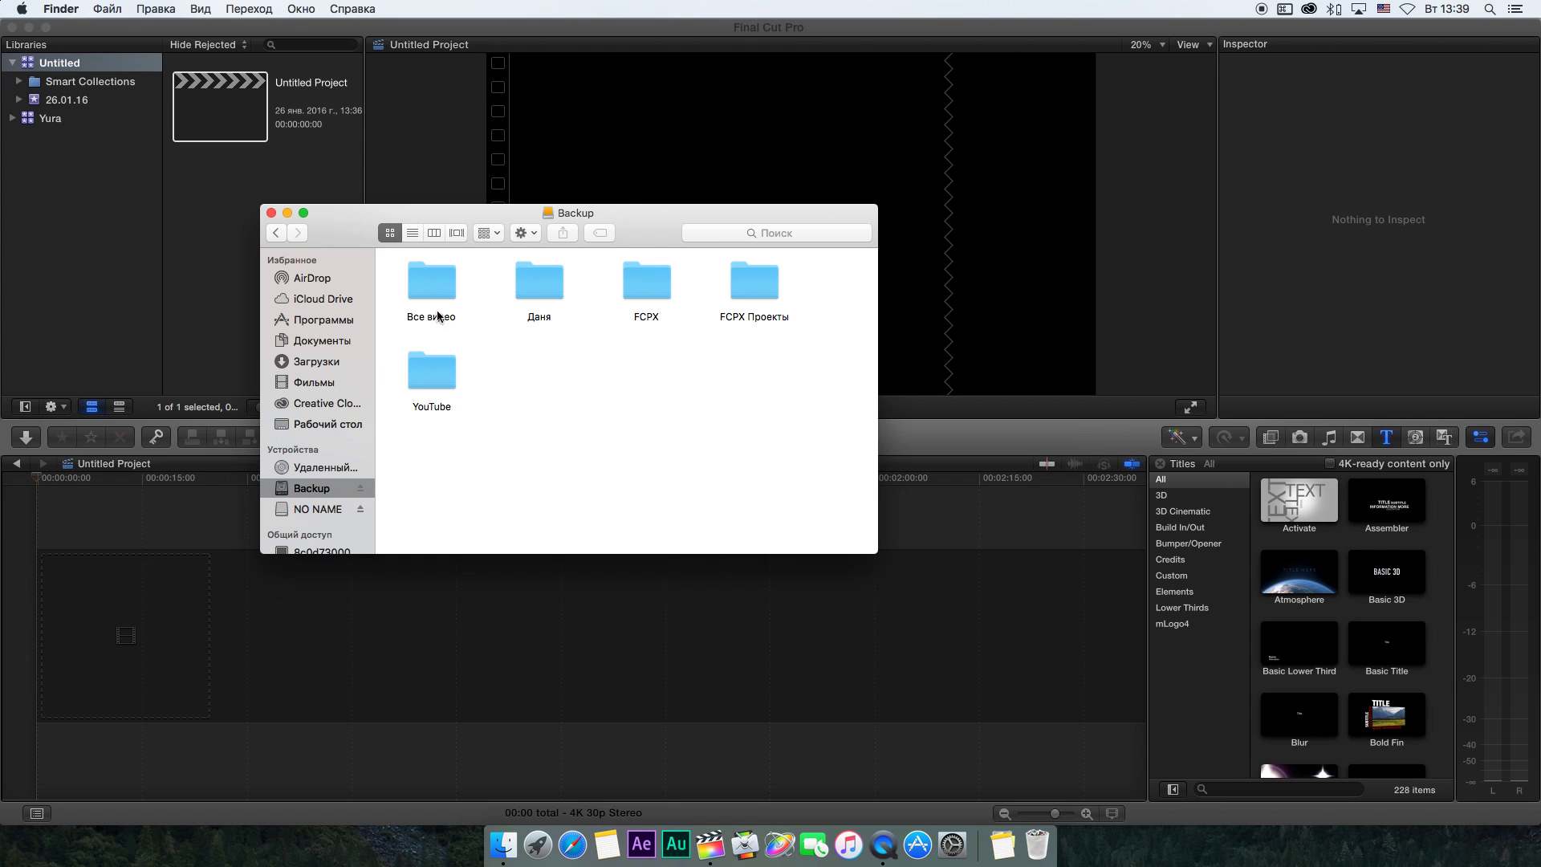
double_click(658, 272)
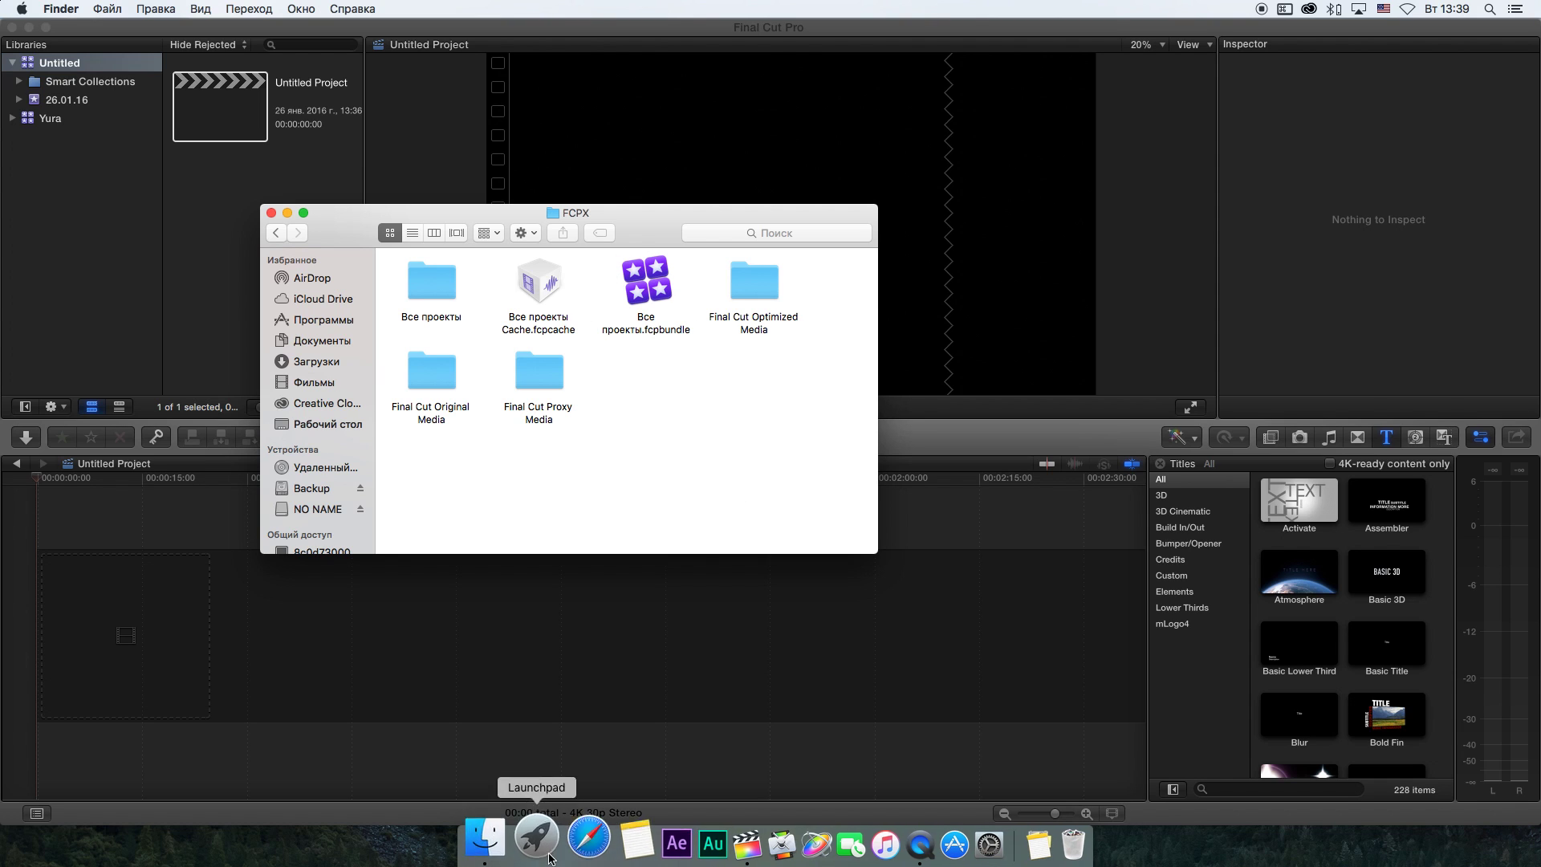
left_click(578, 842)
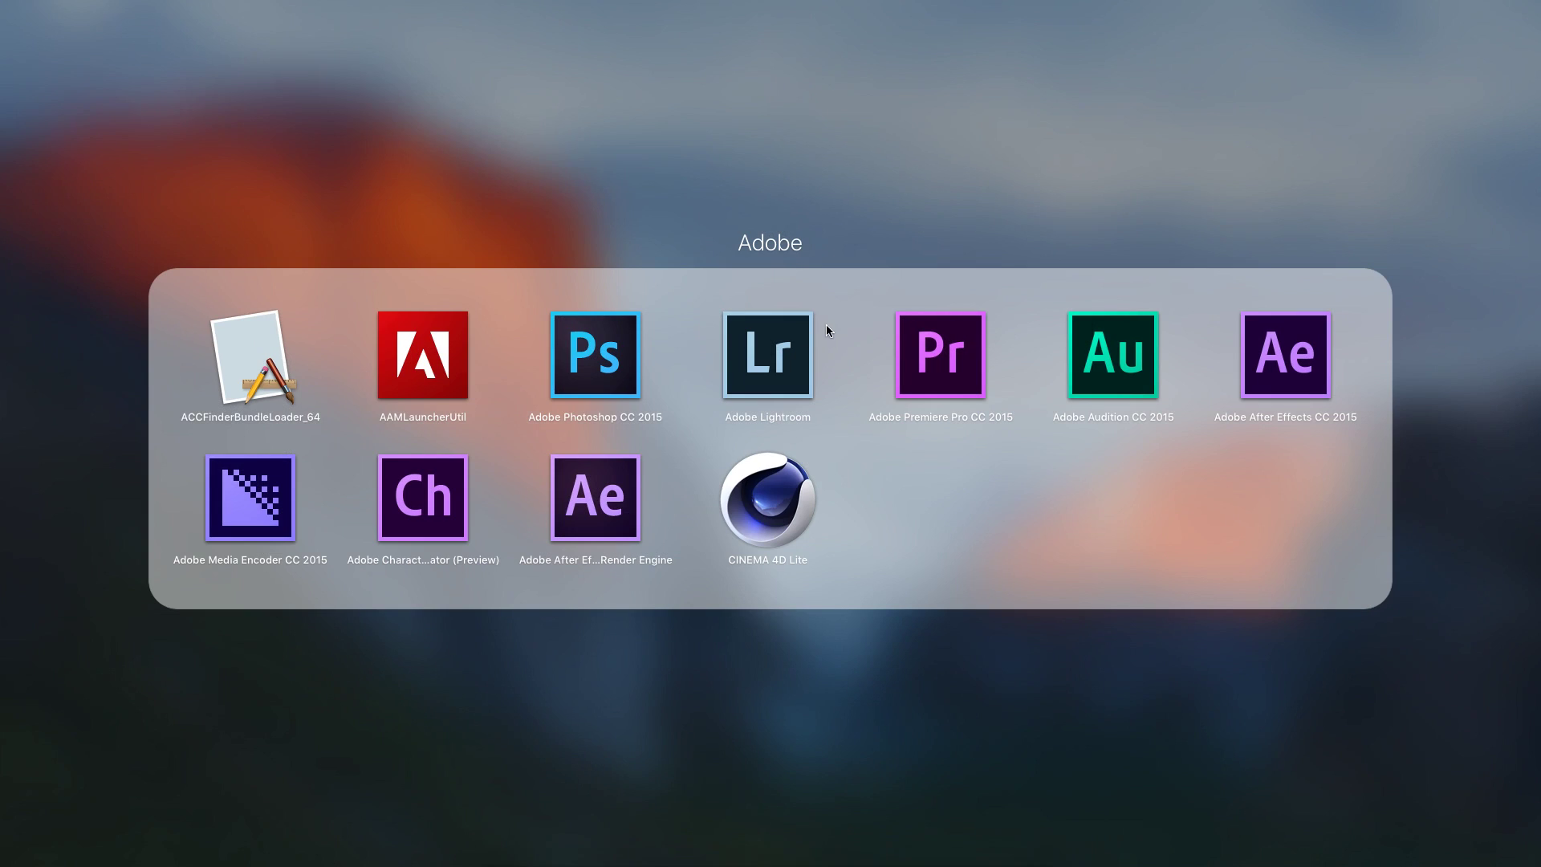
left_click(971, 106)
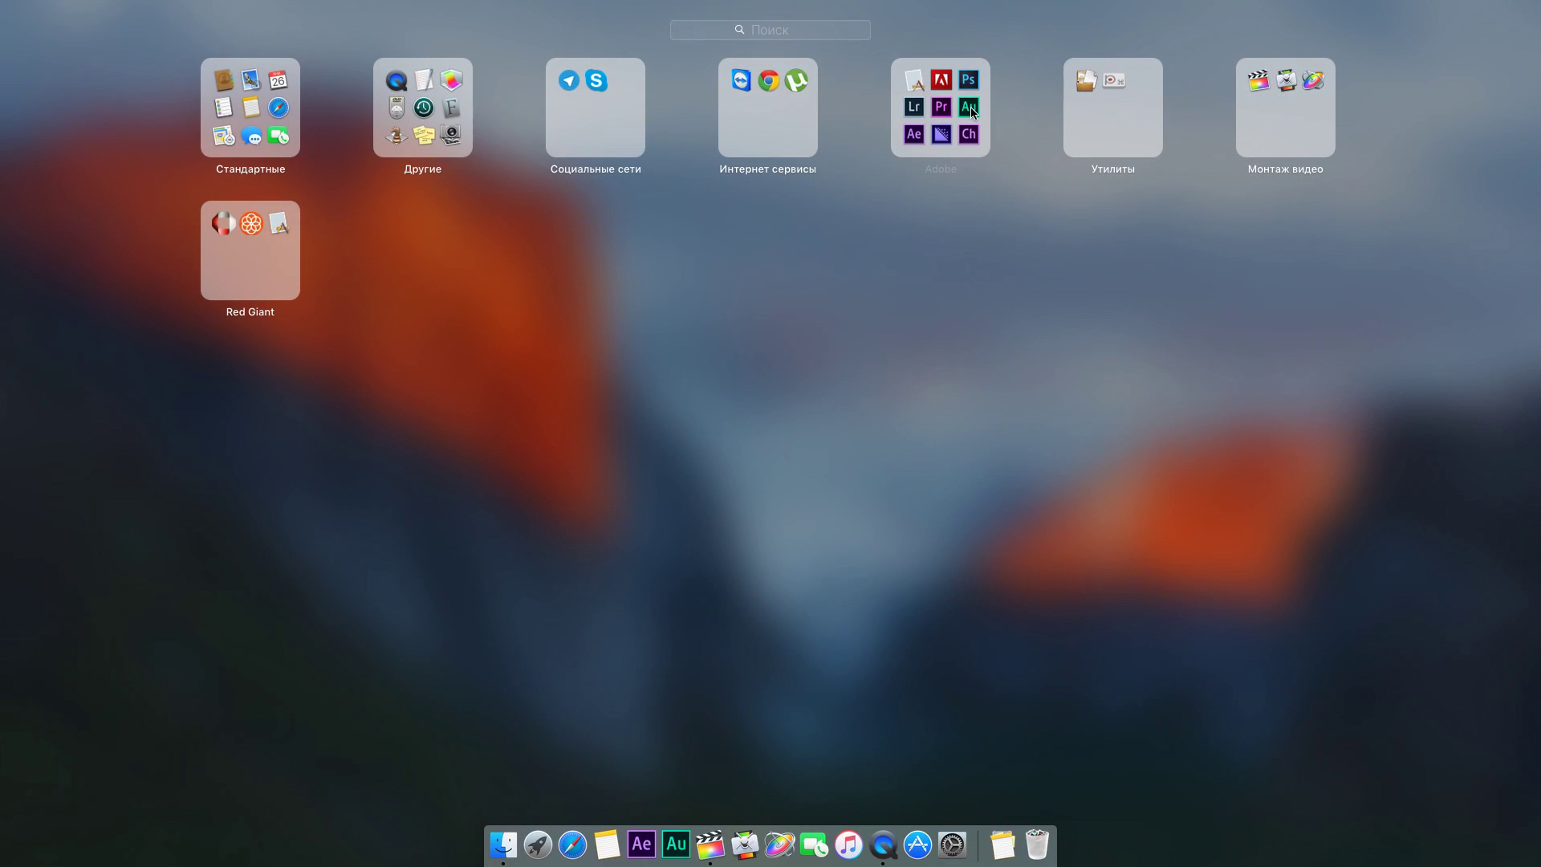
left_click(806, 513)
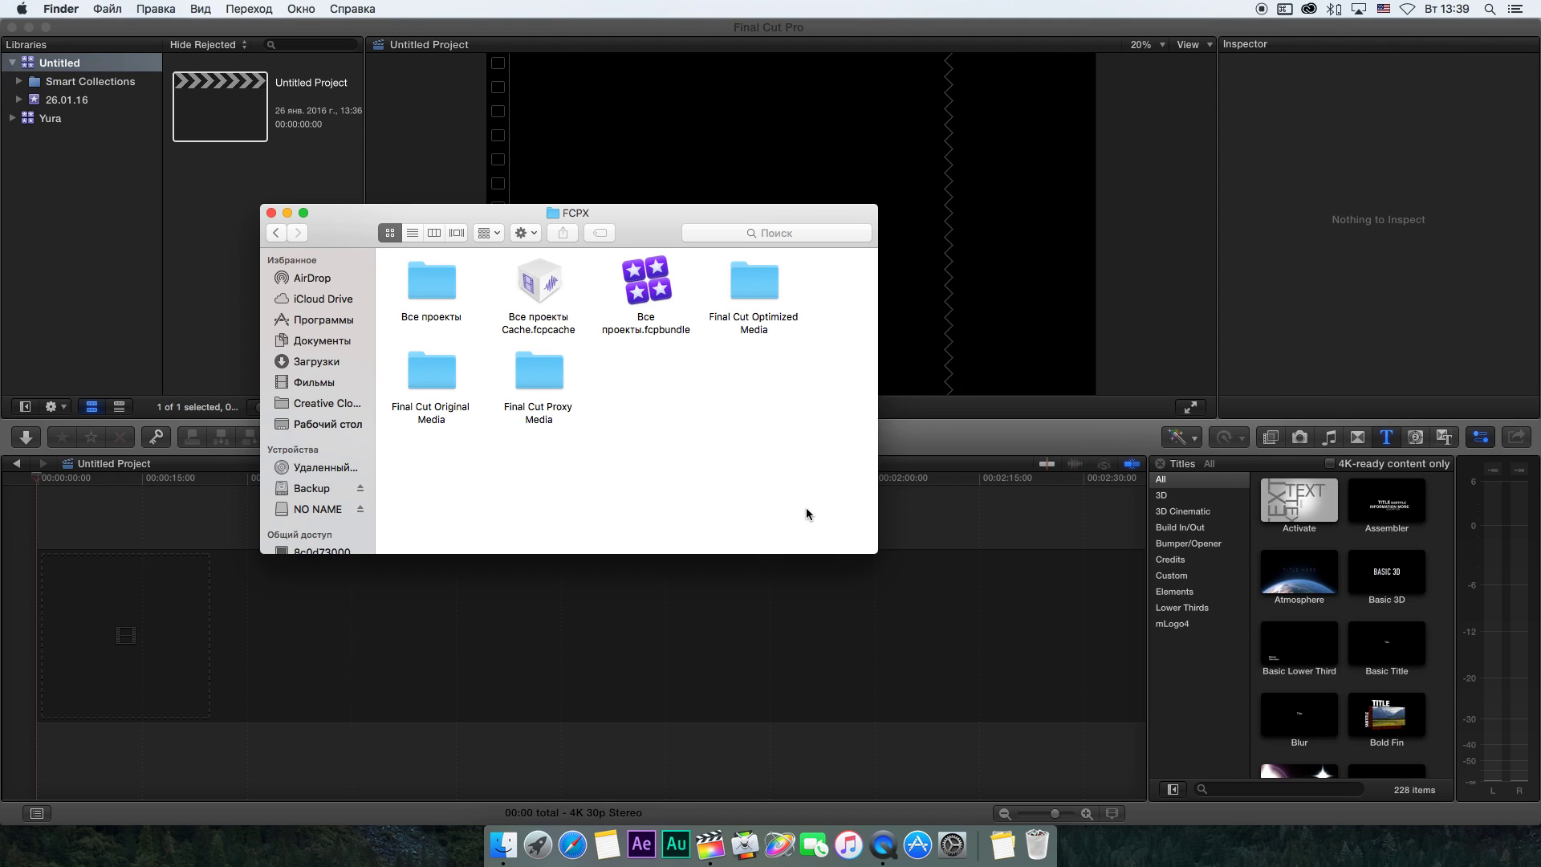
left_click(282, 234)
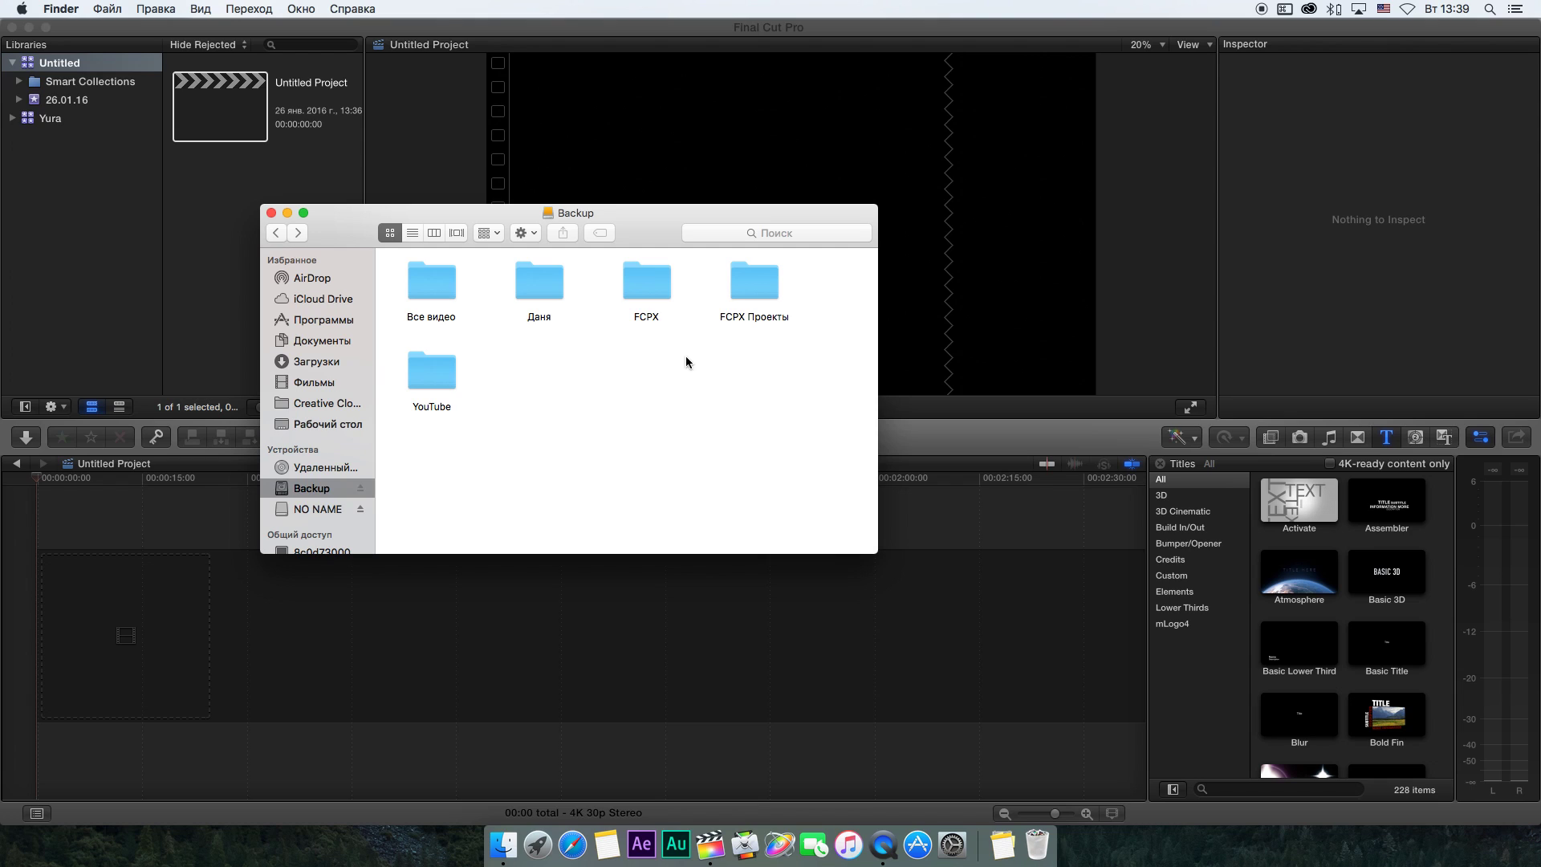
left_click(270, 213)
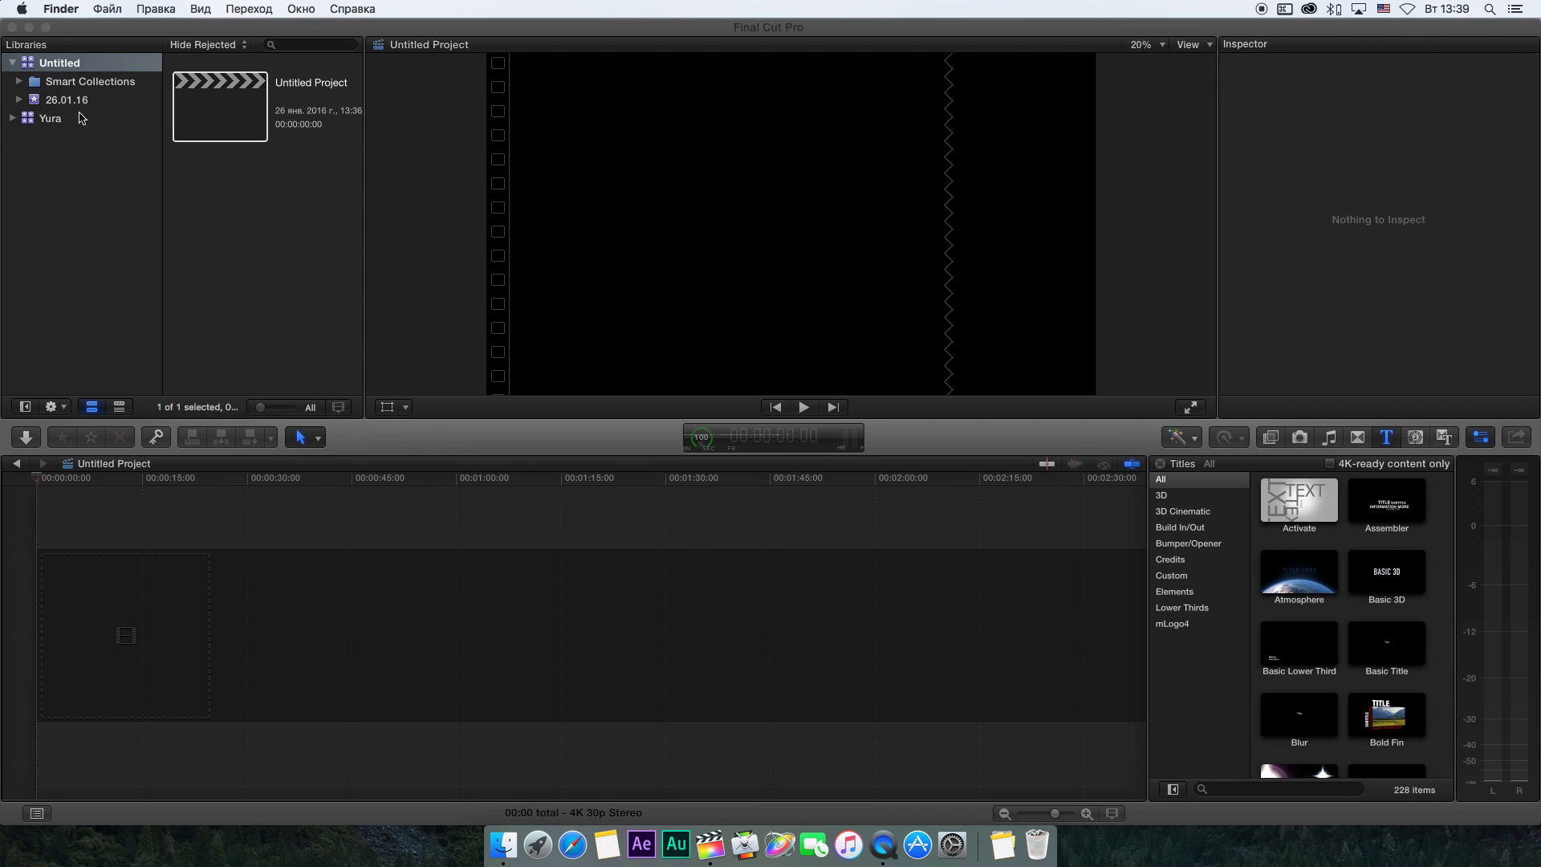
Select the Untitled library to show its media, cache and backup locations in FCPX Проекты on Backup.
right_click(79, 72)
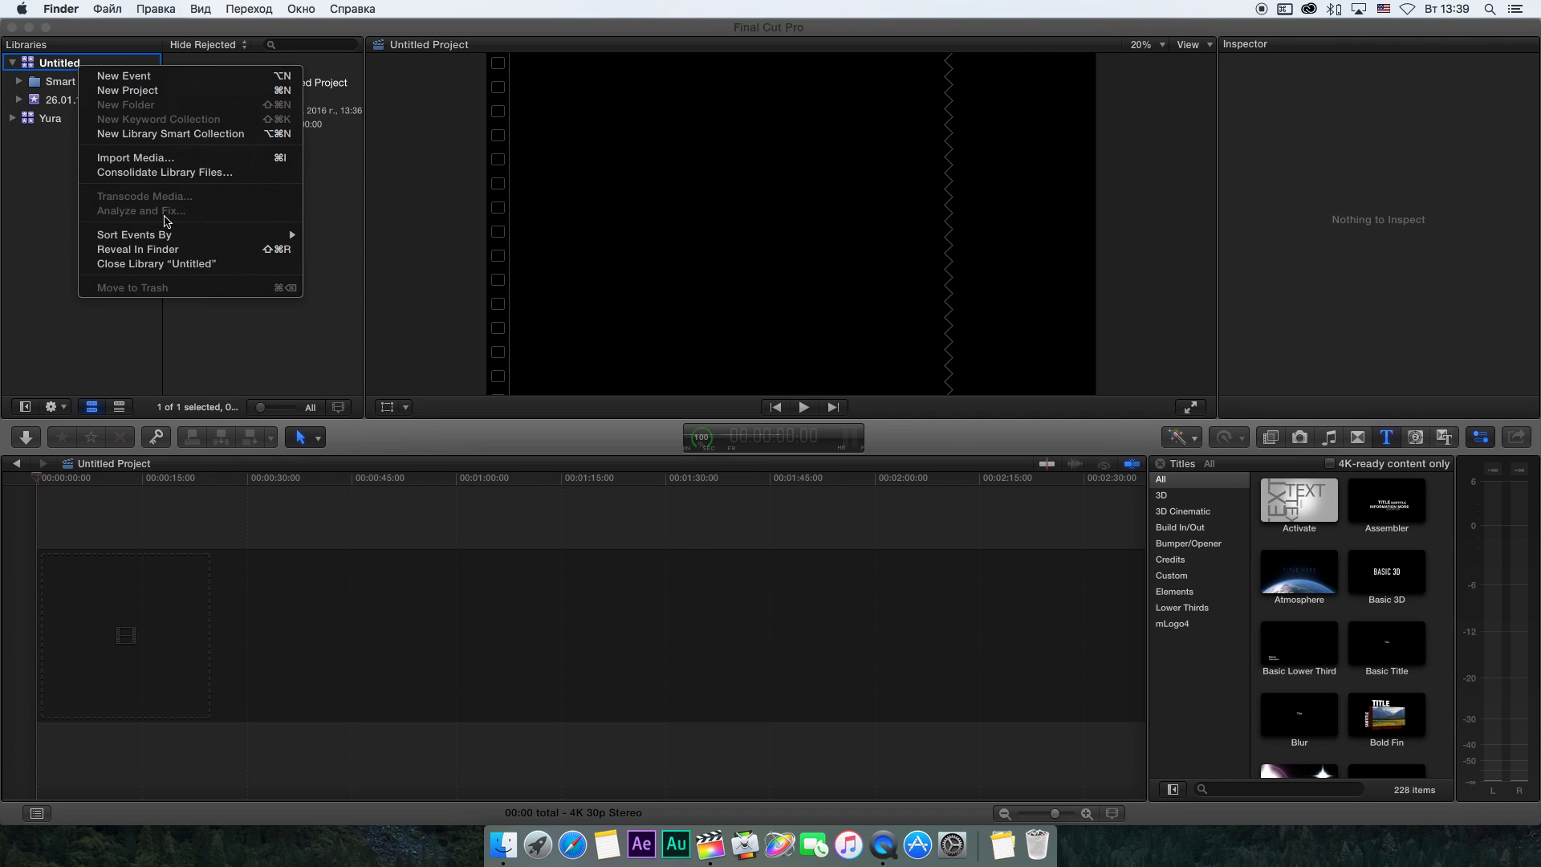
left_click(61, 219)
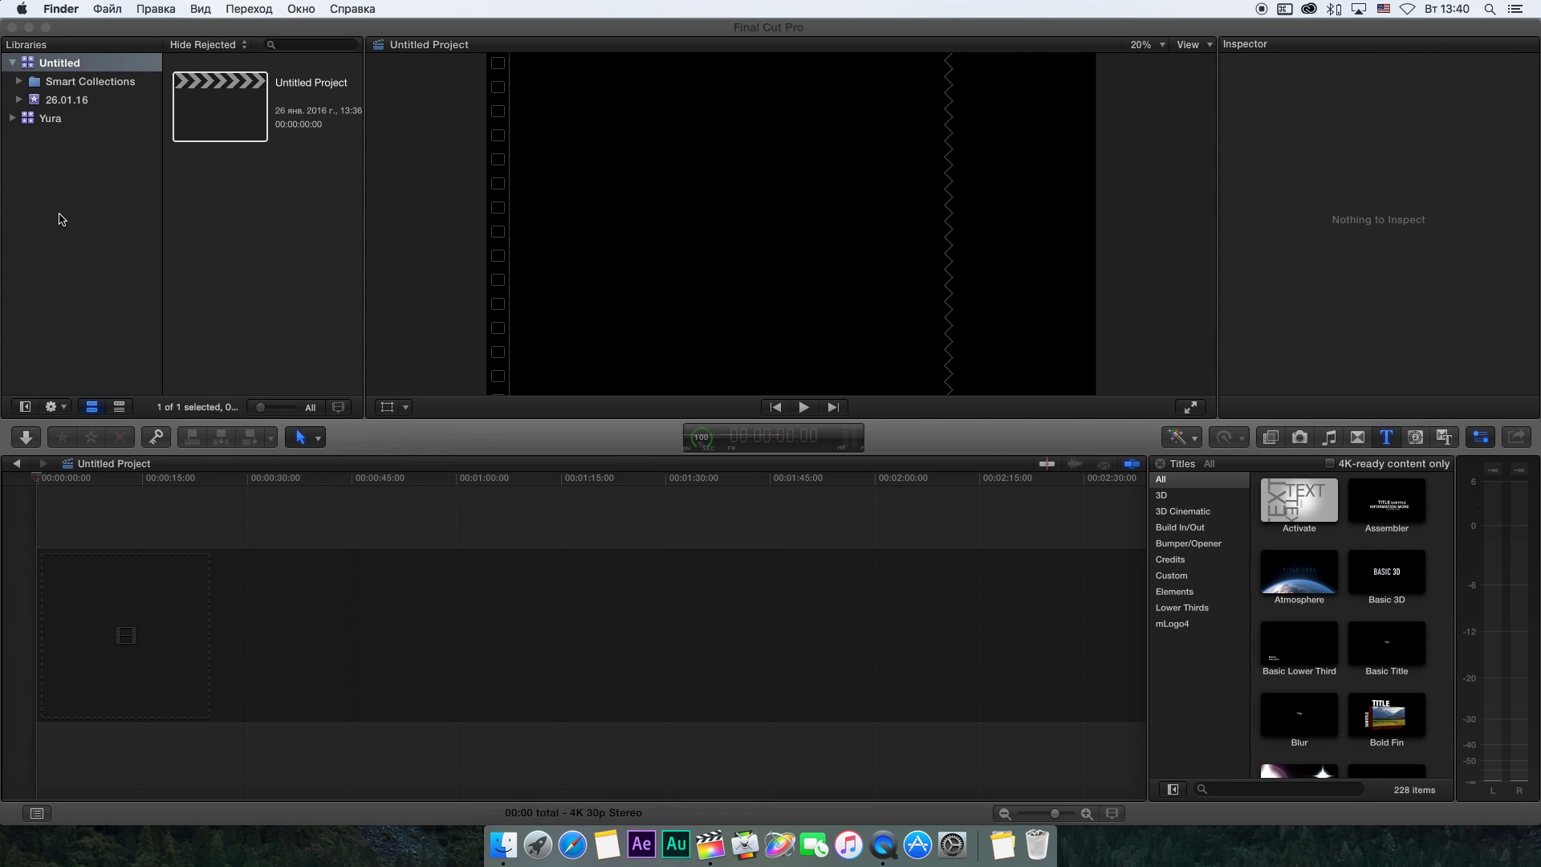
left_click(80, 197)
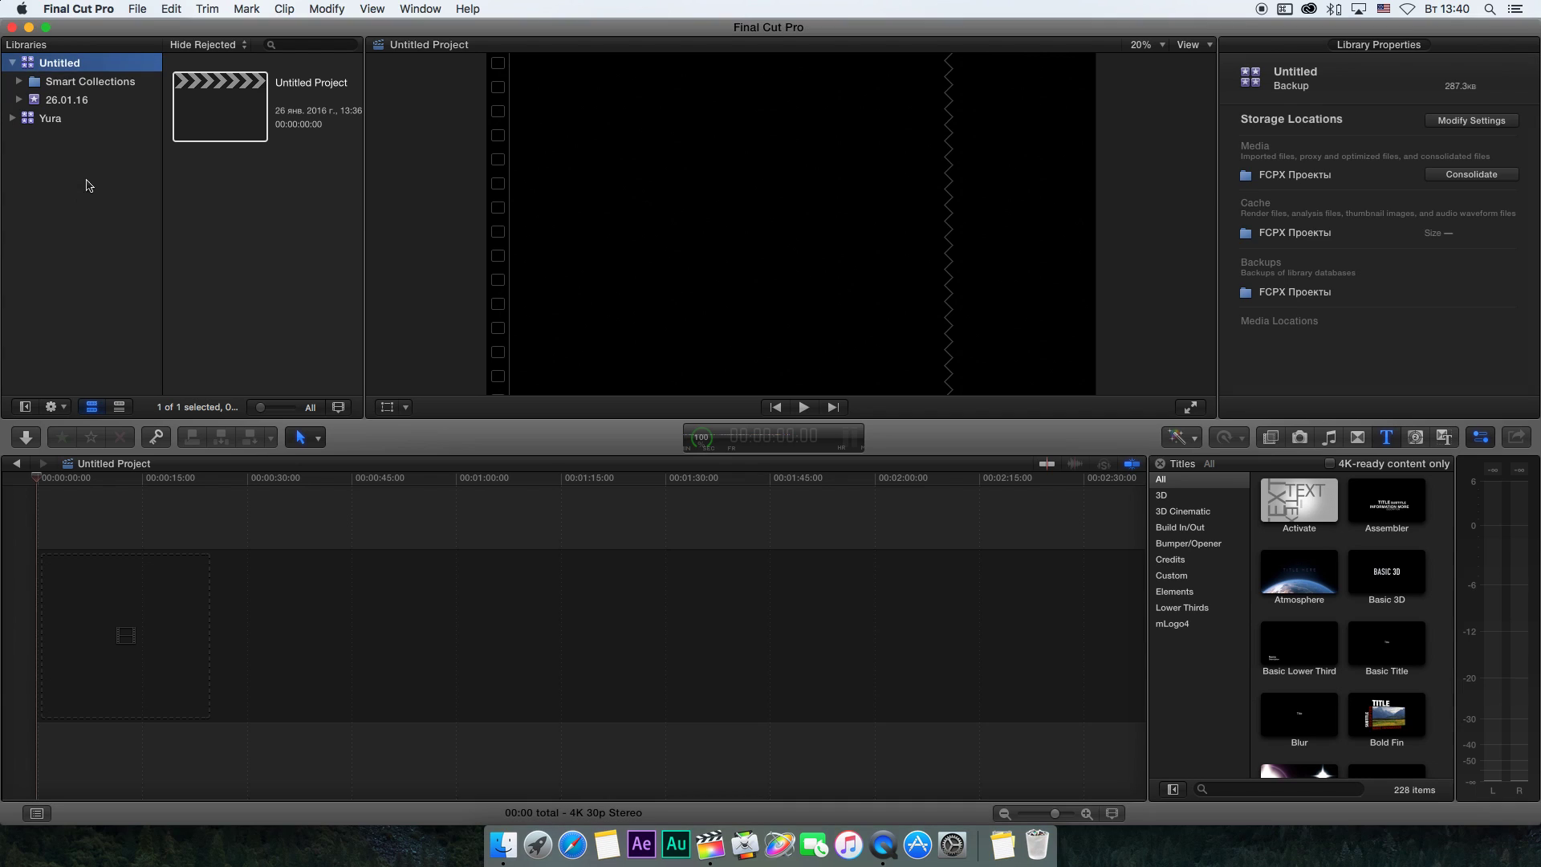
Start a new library and create a folder named Test inside Backup's FCPX Проекты.
left_click(140, 11)
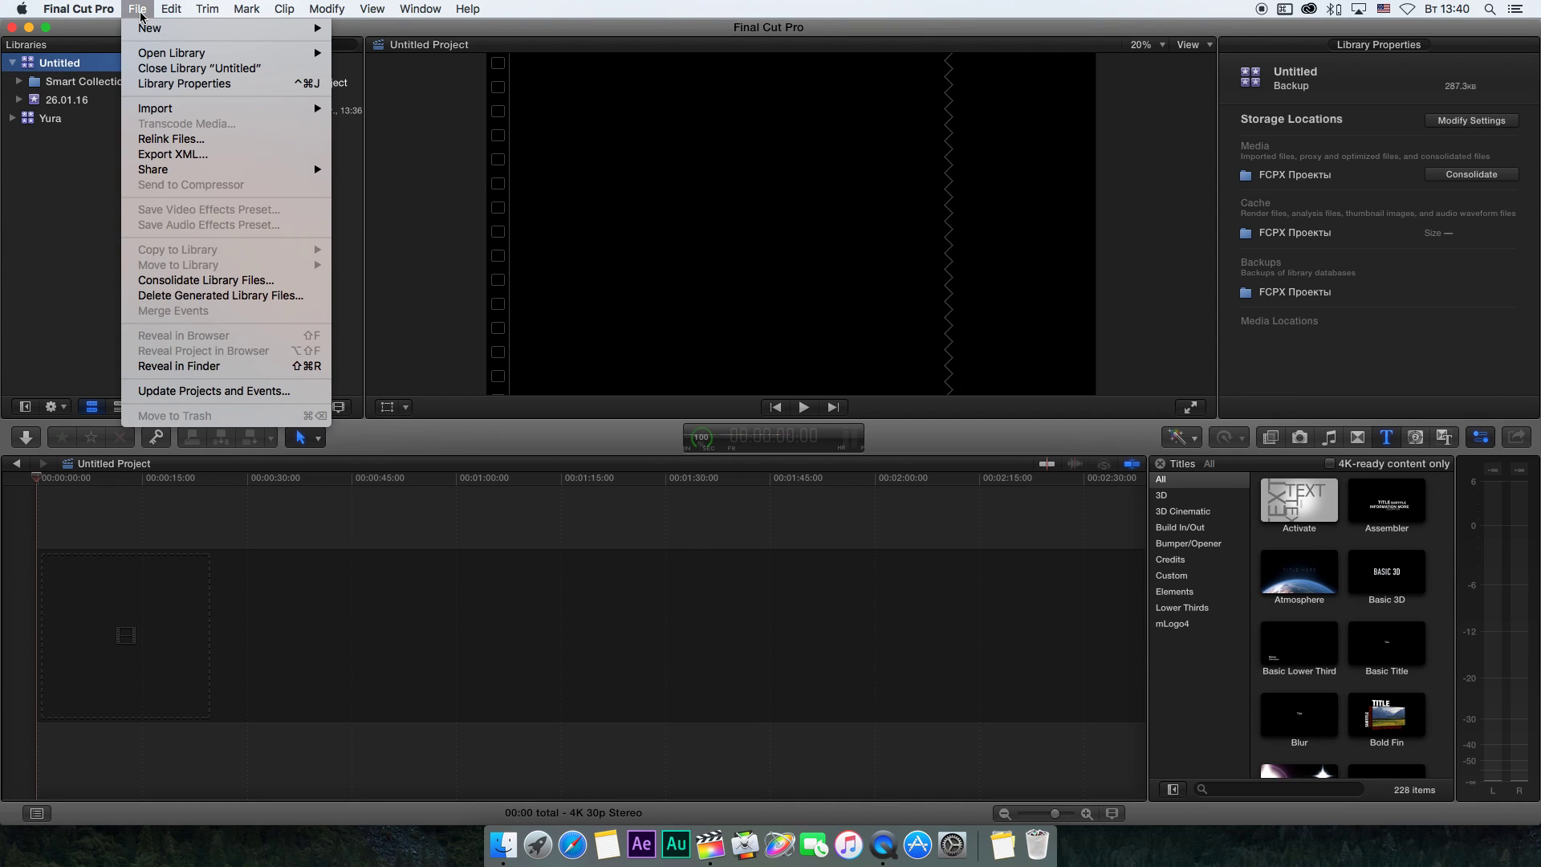
mouse_move(144, 29)
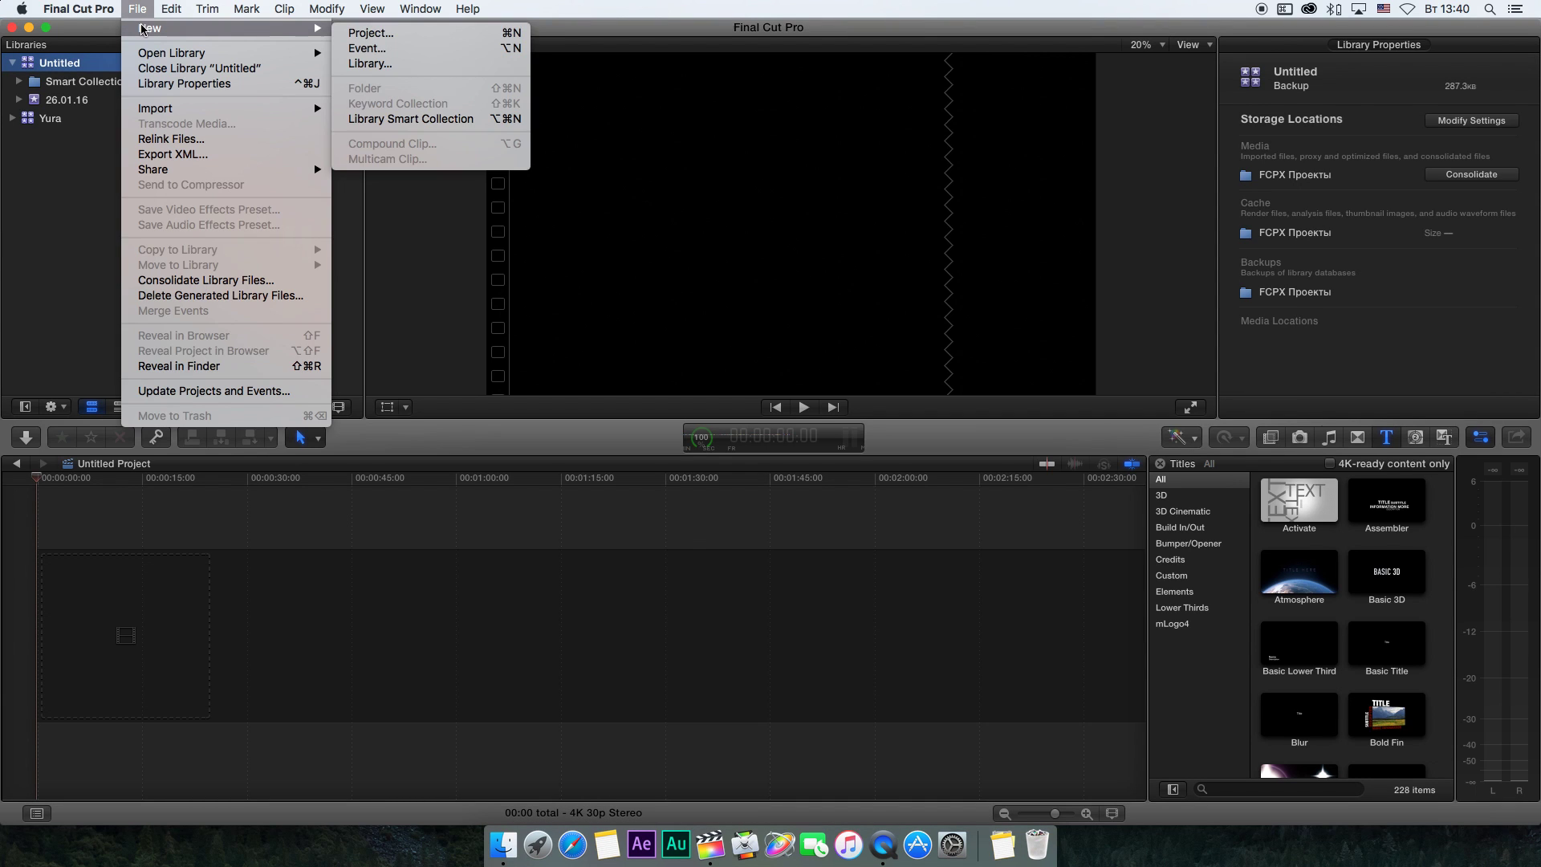
left_click(382, 64)
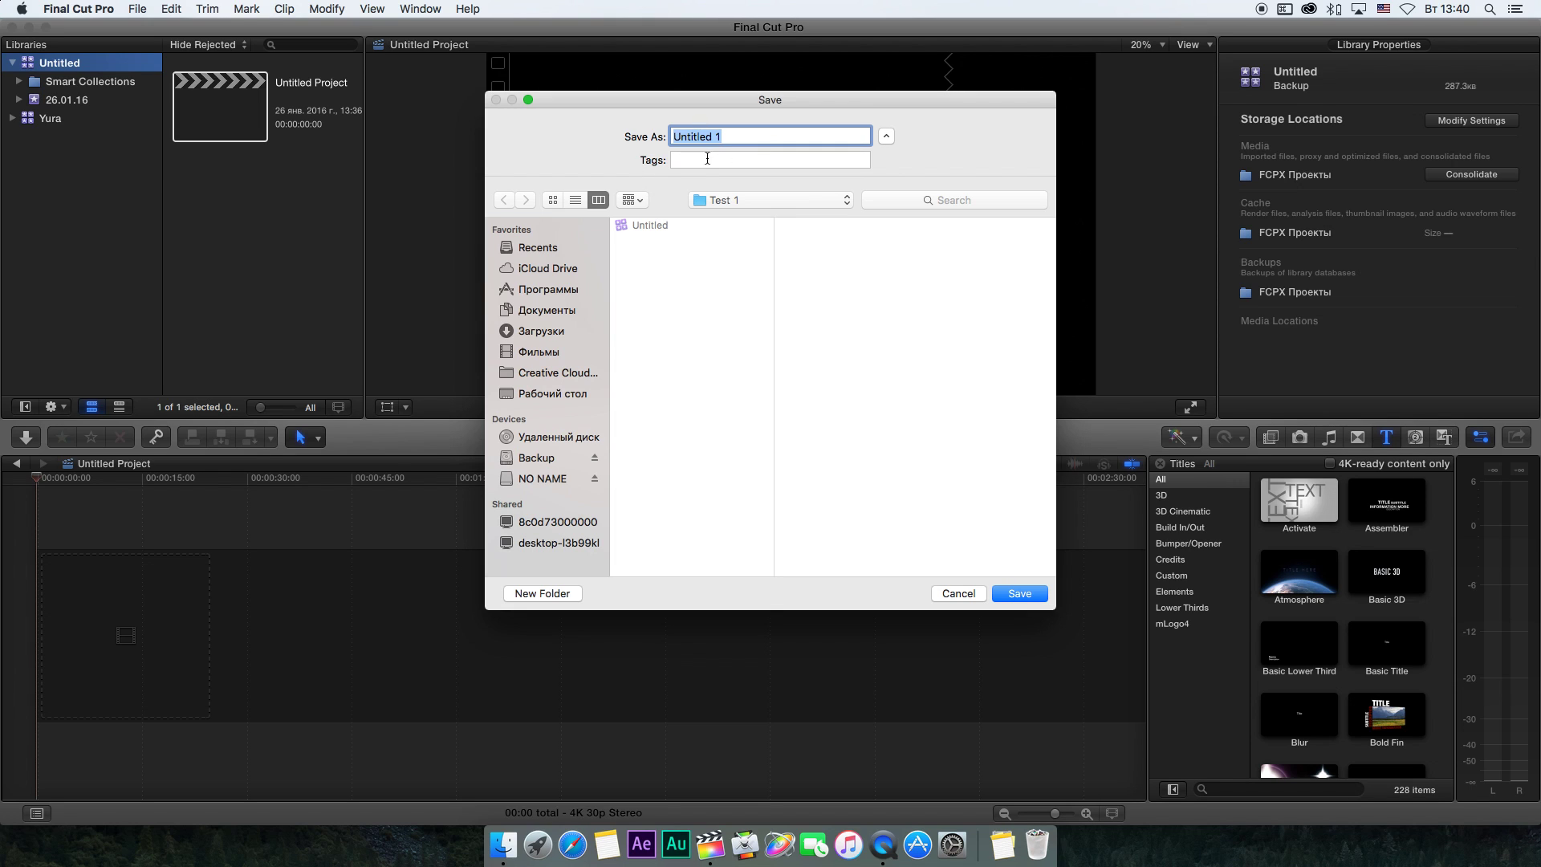
left_click(557, 464)
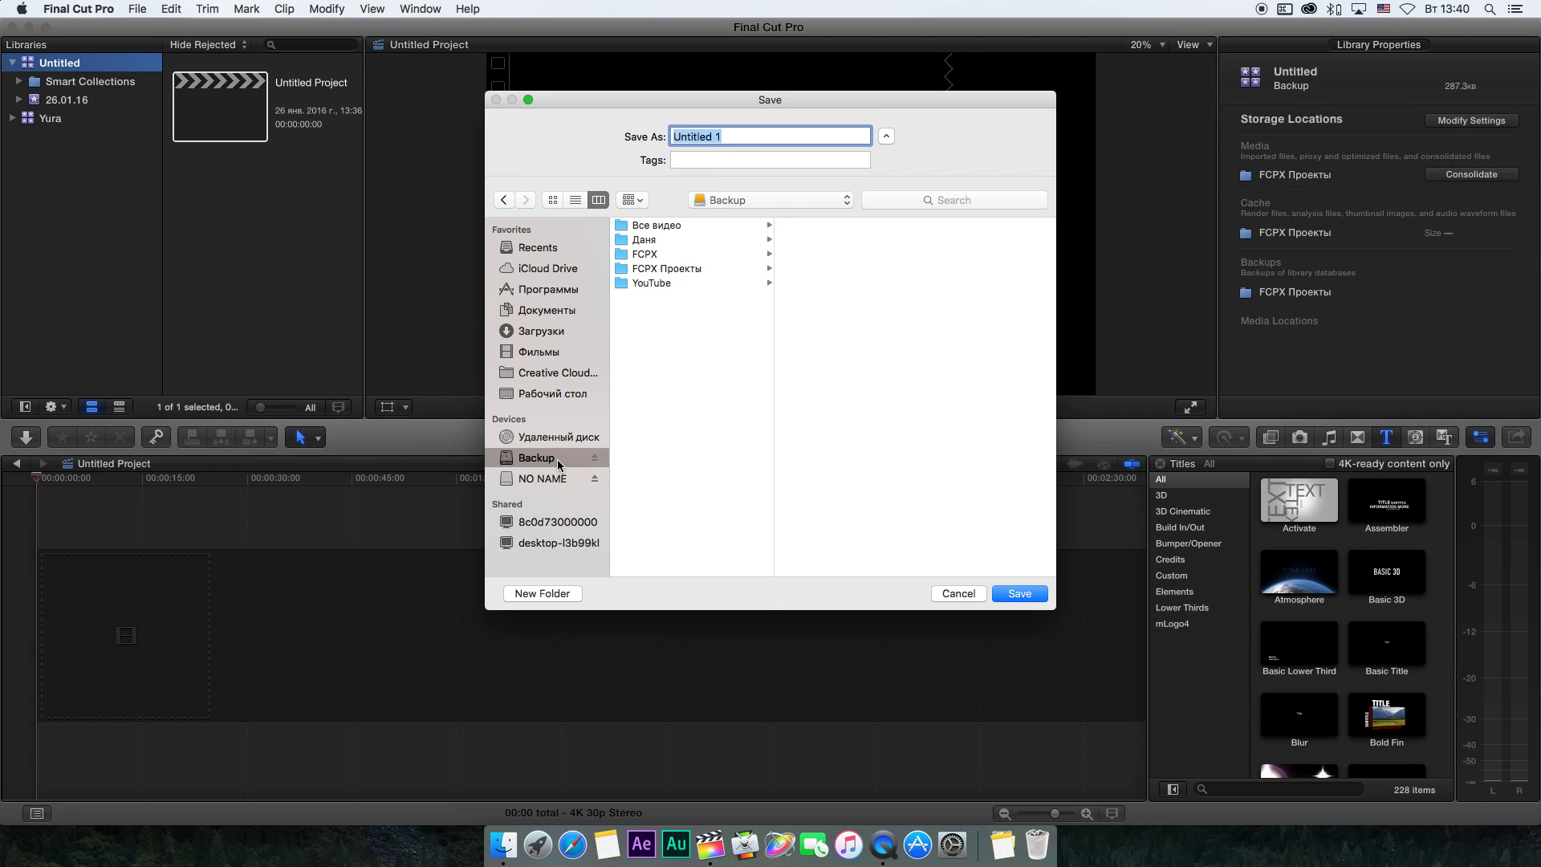
left_click(736, 273)
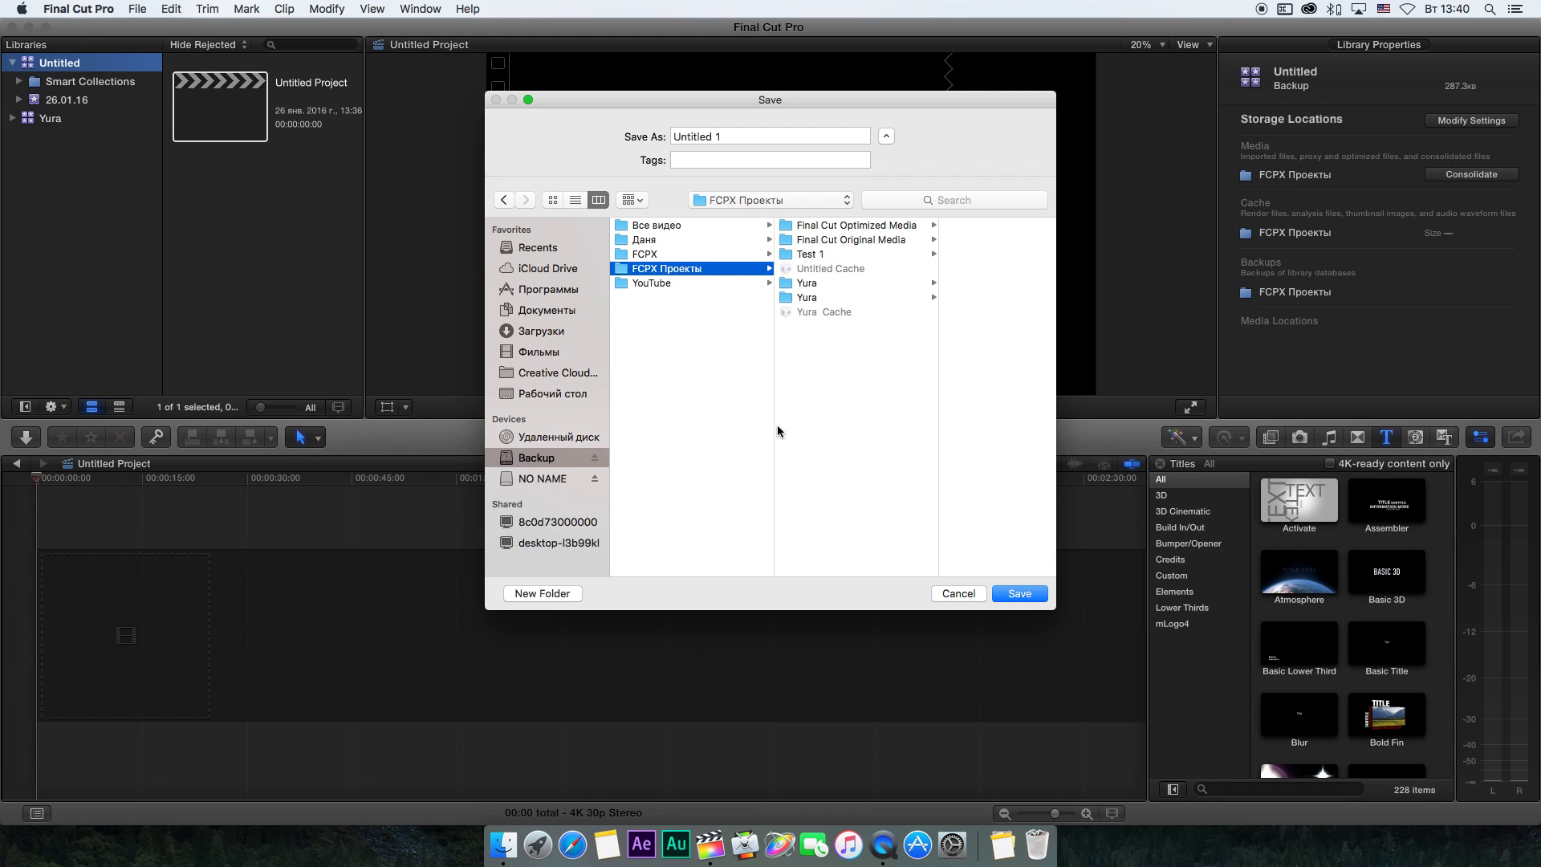
left_click(546, 594)
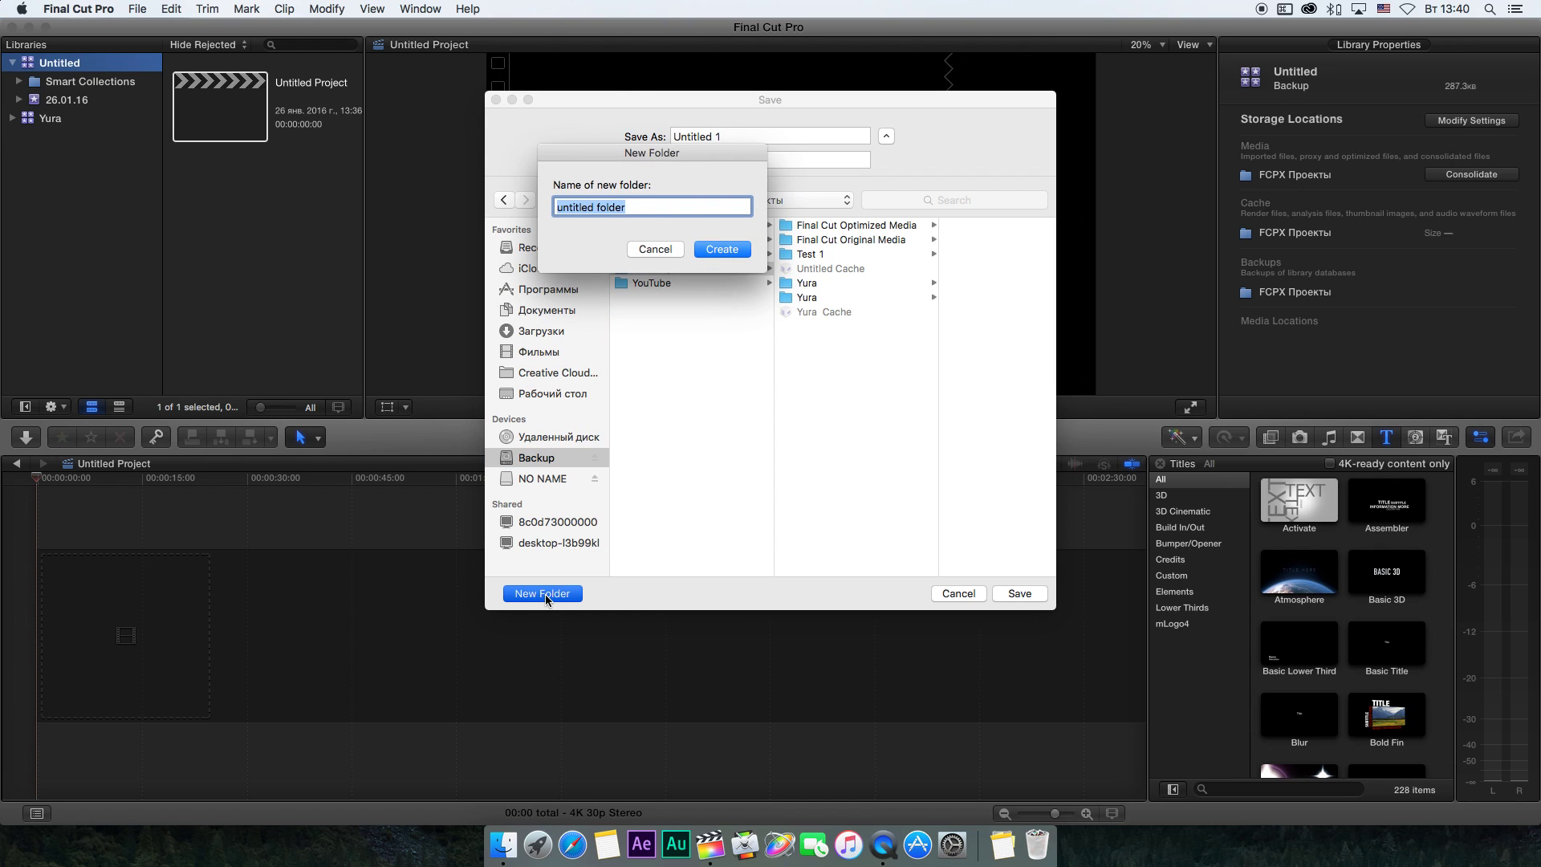
key("BackSpace")
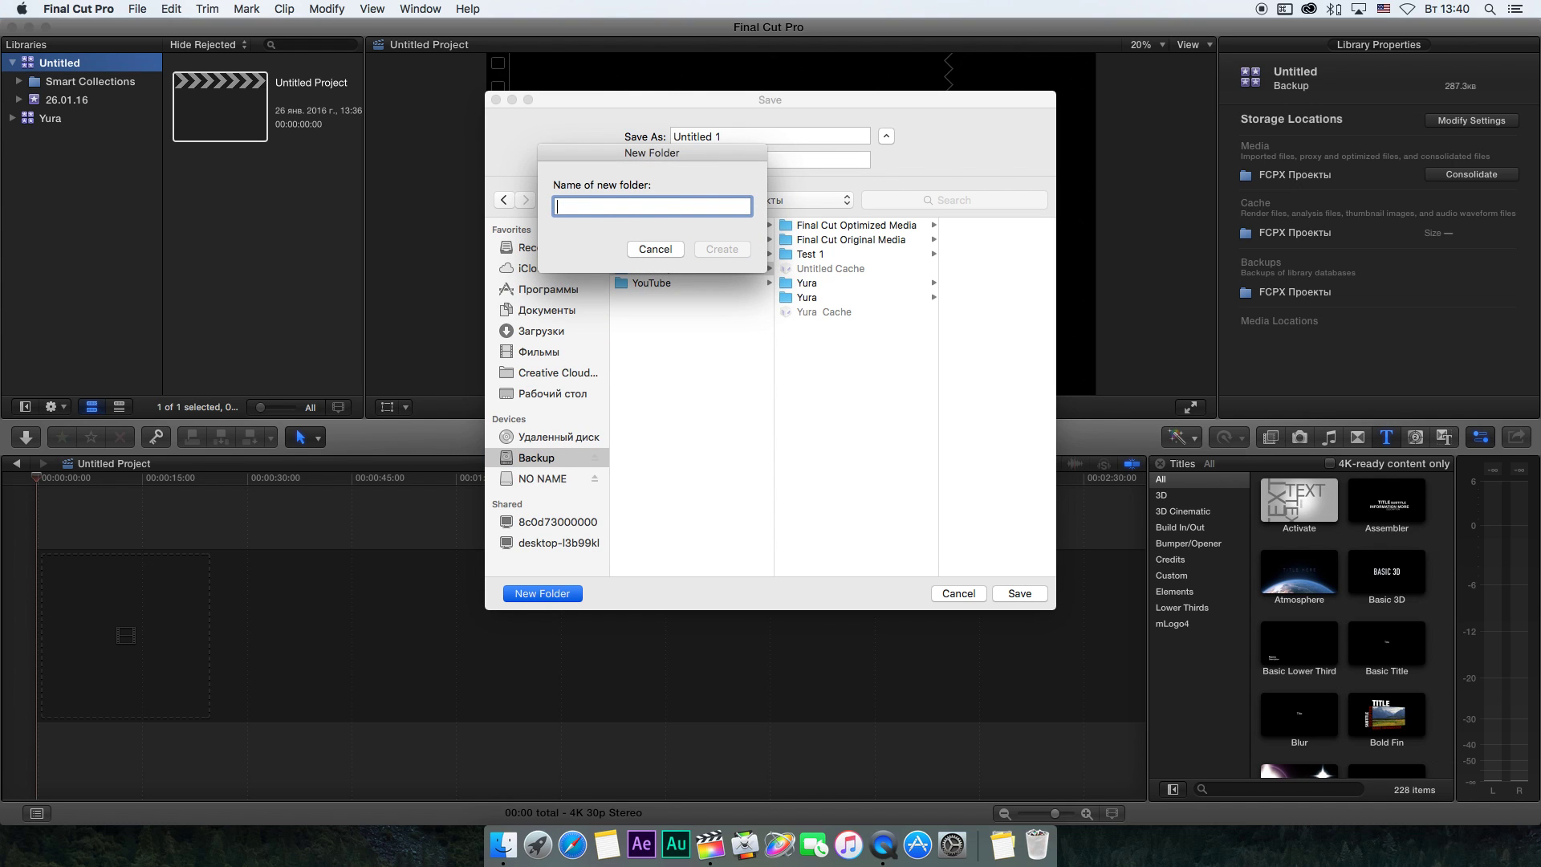
type("Test")
left_click(713, 251)
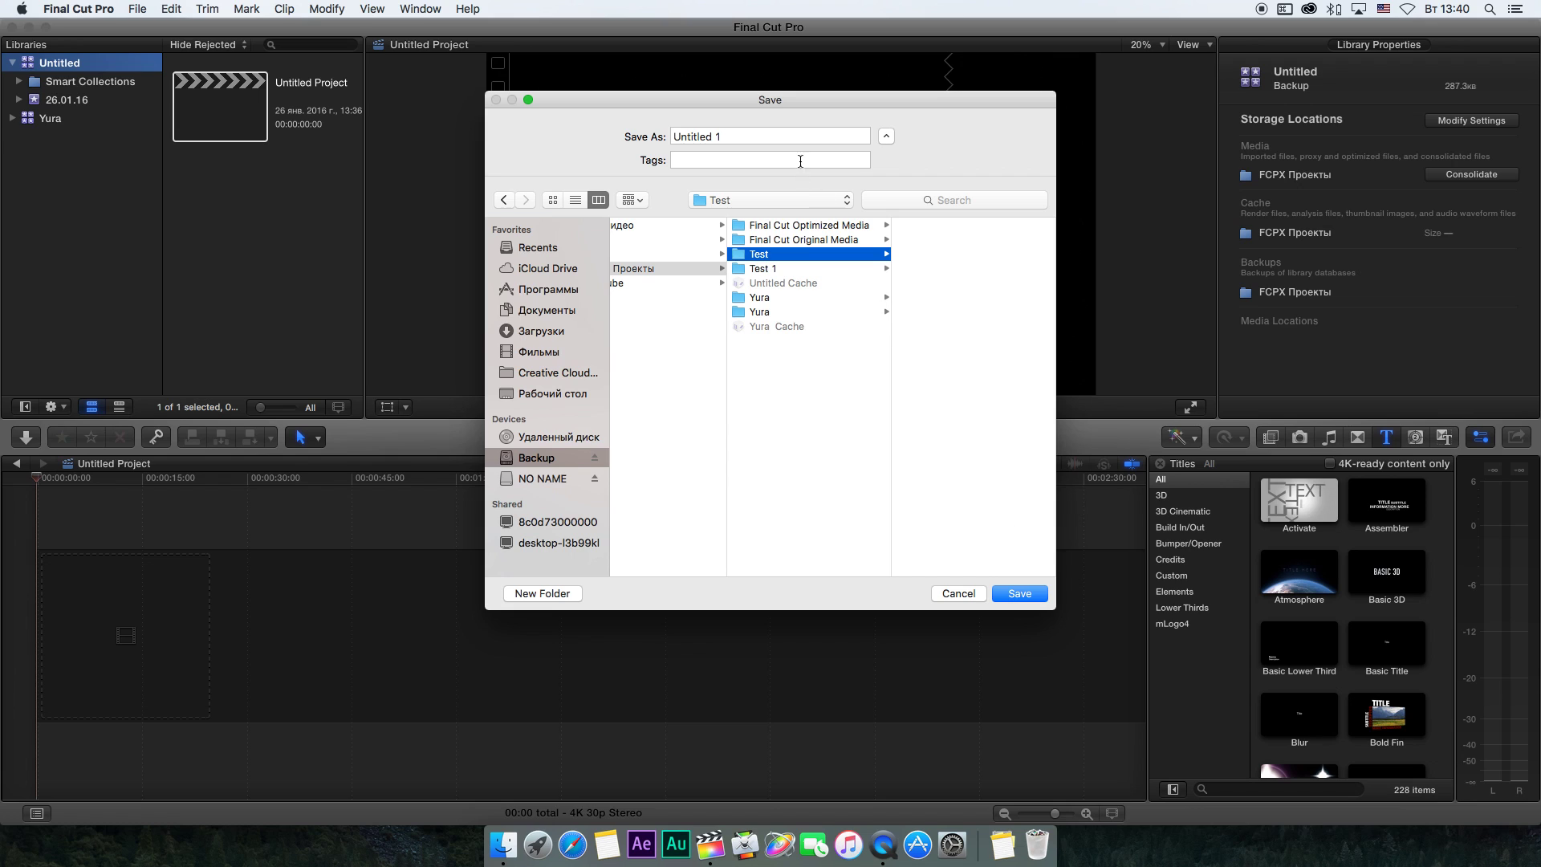
Name the library 'All Projects' and save it in the Test folder.
left_click(799, 136)
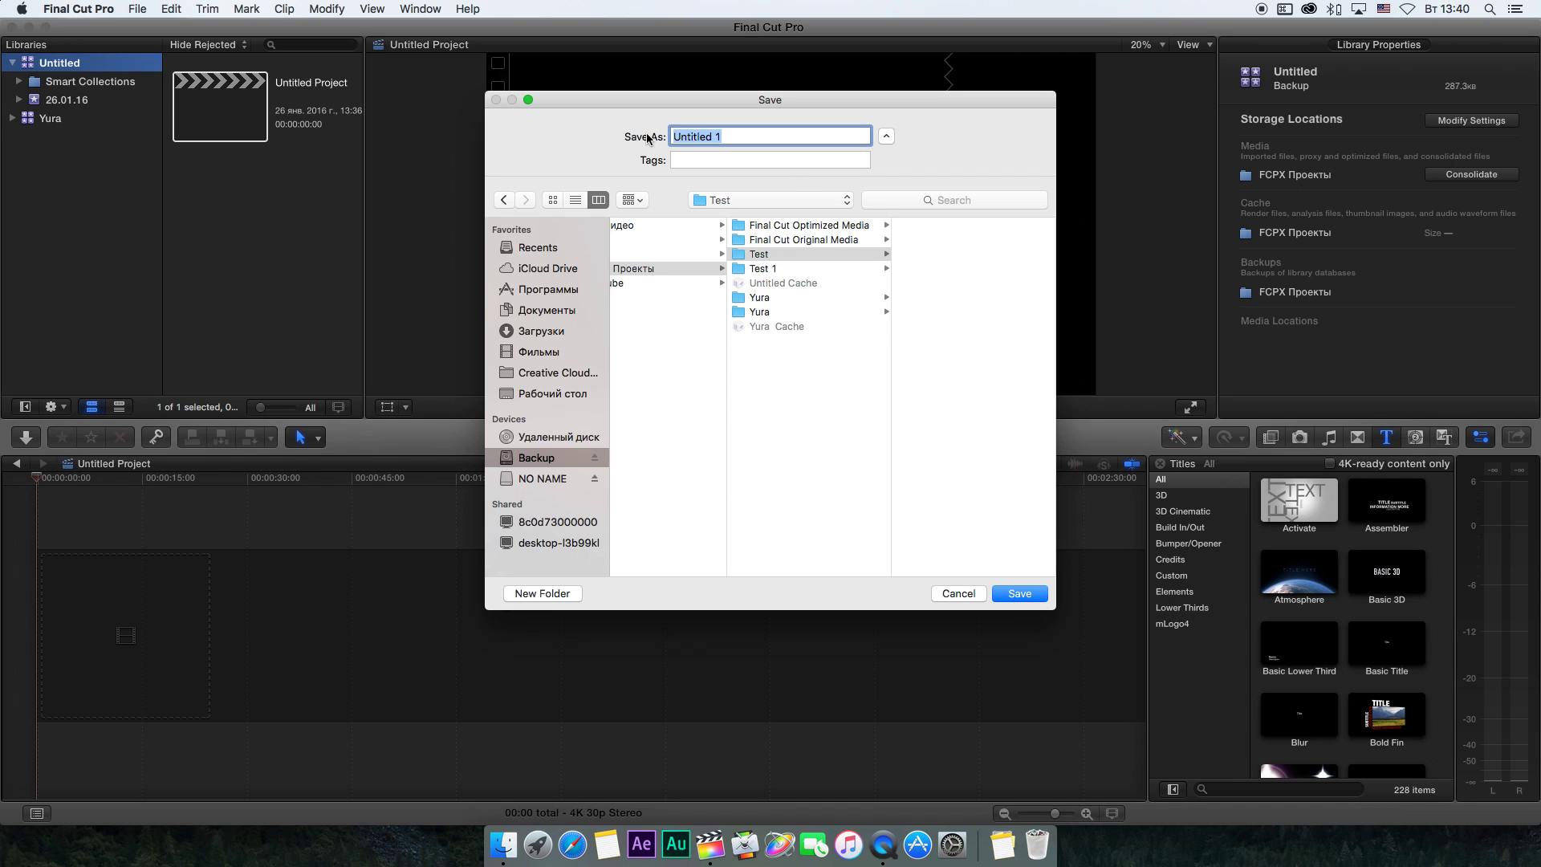
type("All Projects")
left_click(1021, 597)
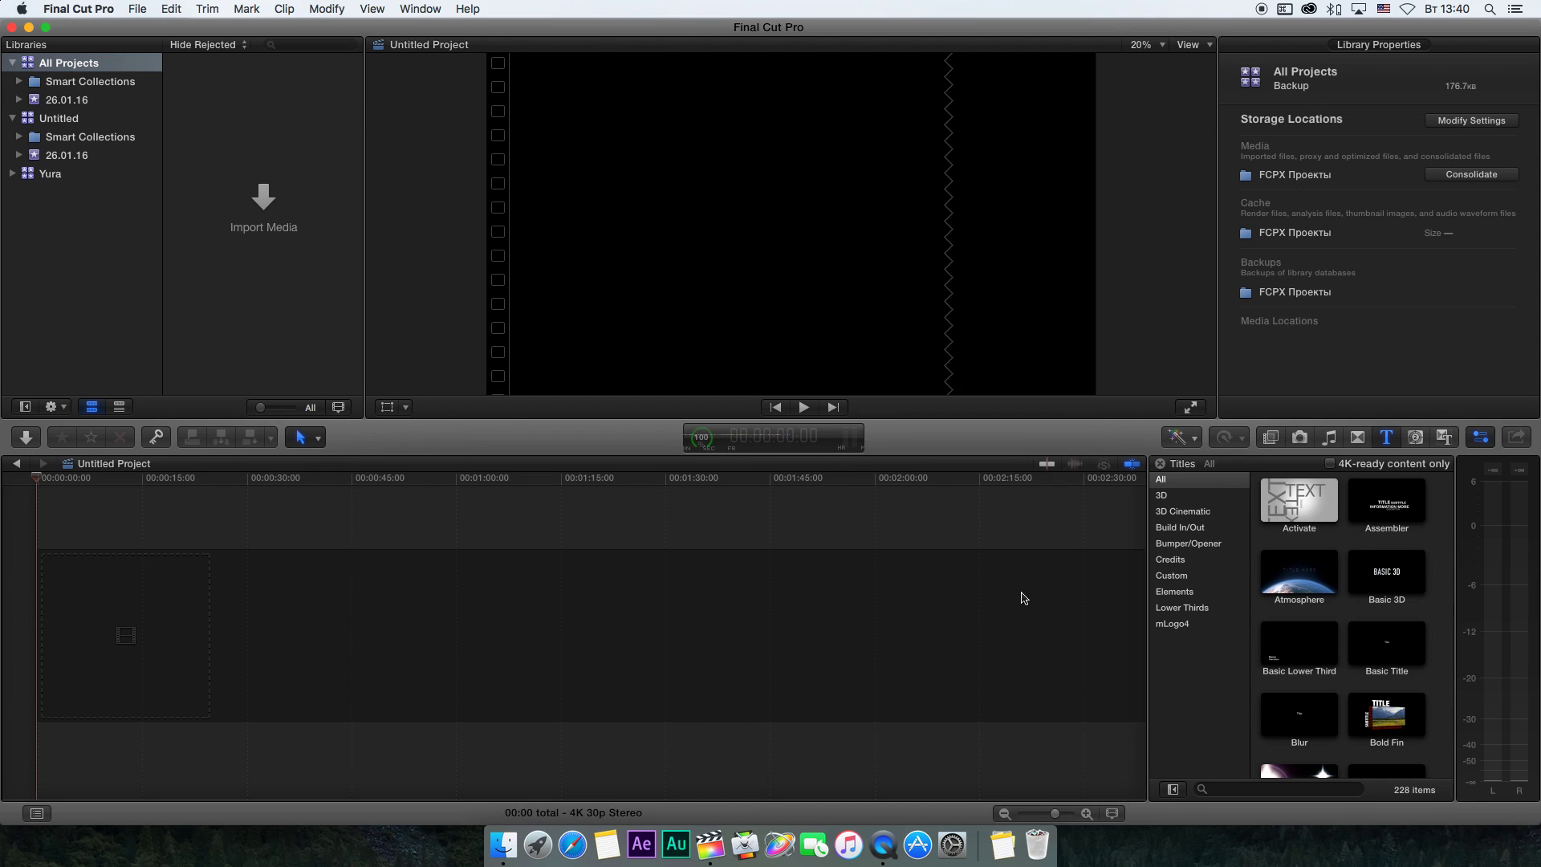
Rename the 26.01.16 event in All Projects to 'Logitech' and start a new project in it.
left_click(86, 64)
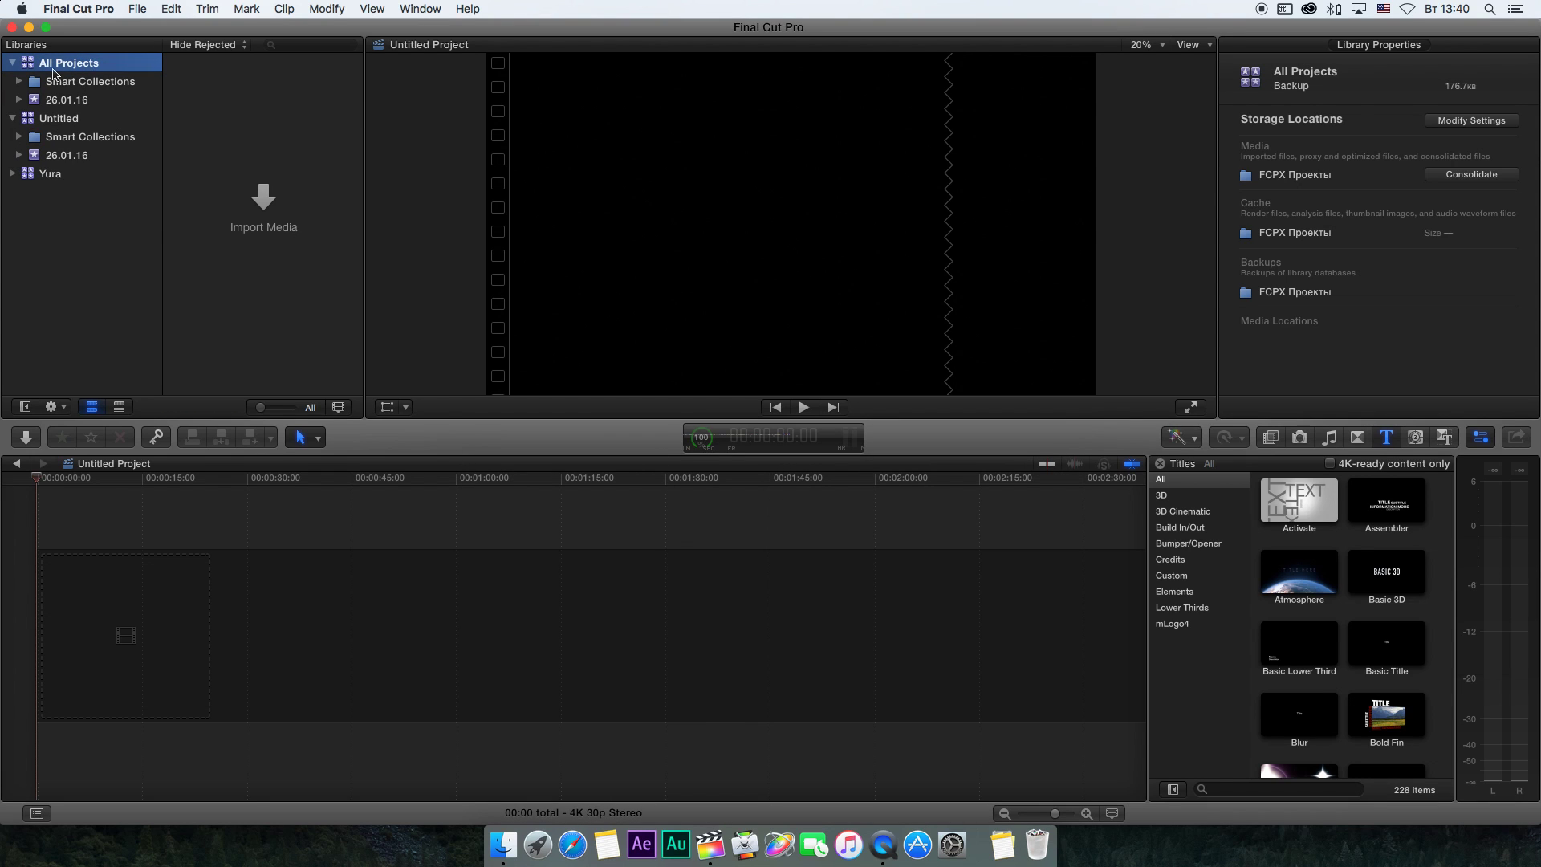
left_click(87, 100)
left_click(89, 101)
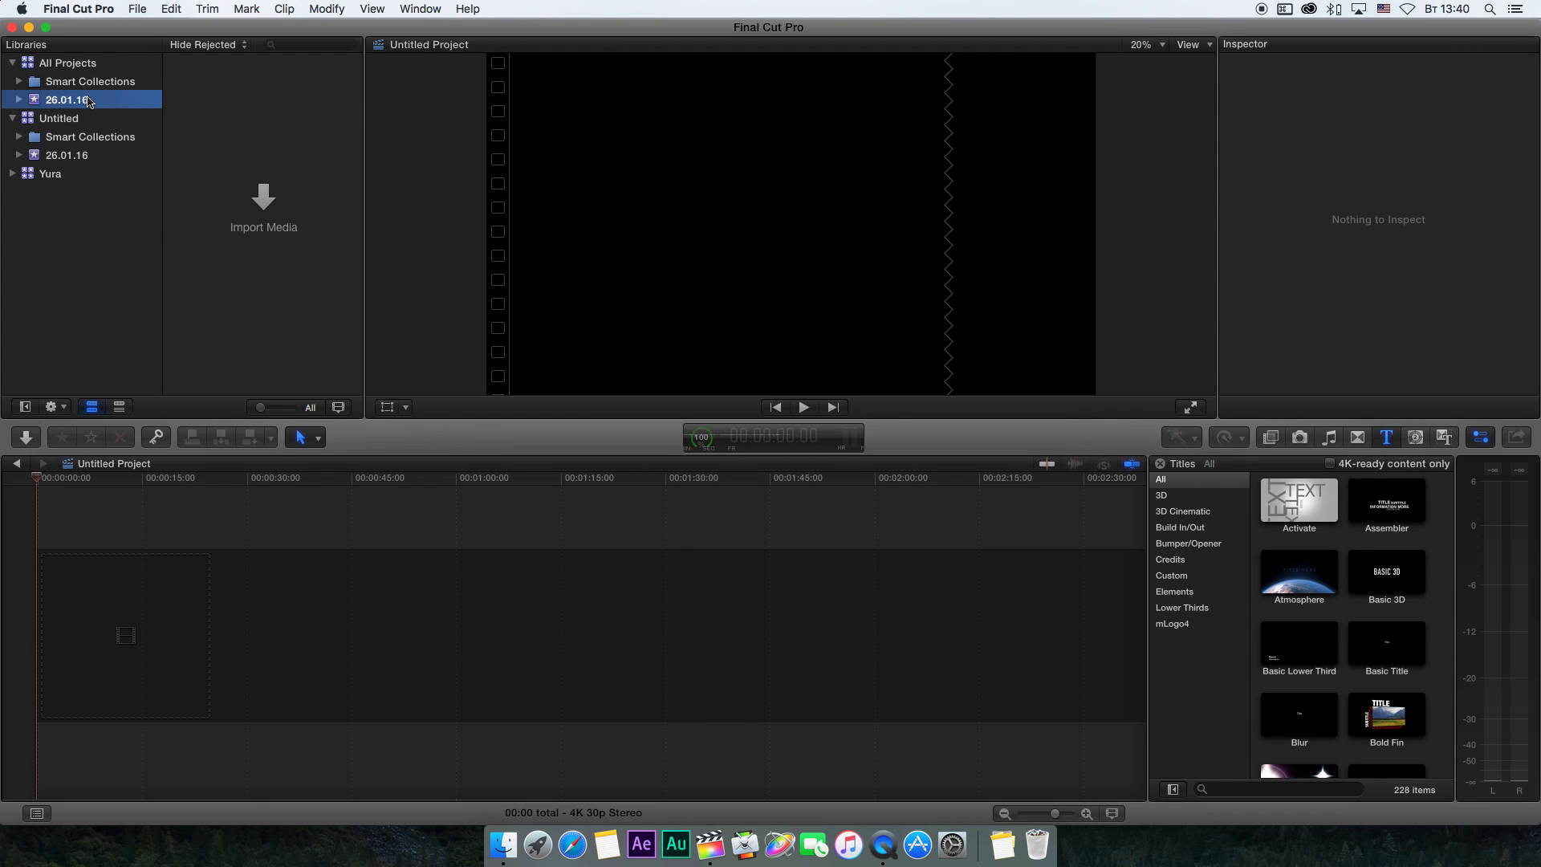
type("Lo")
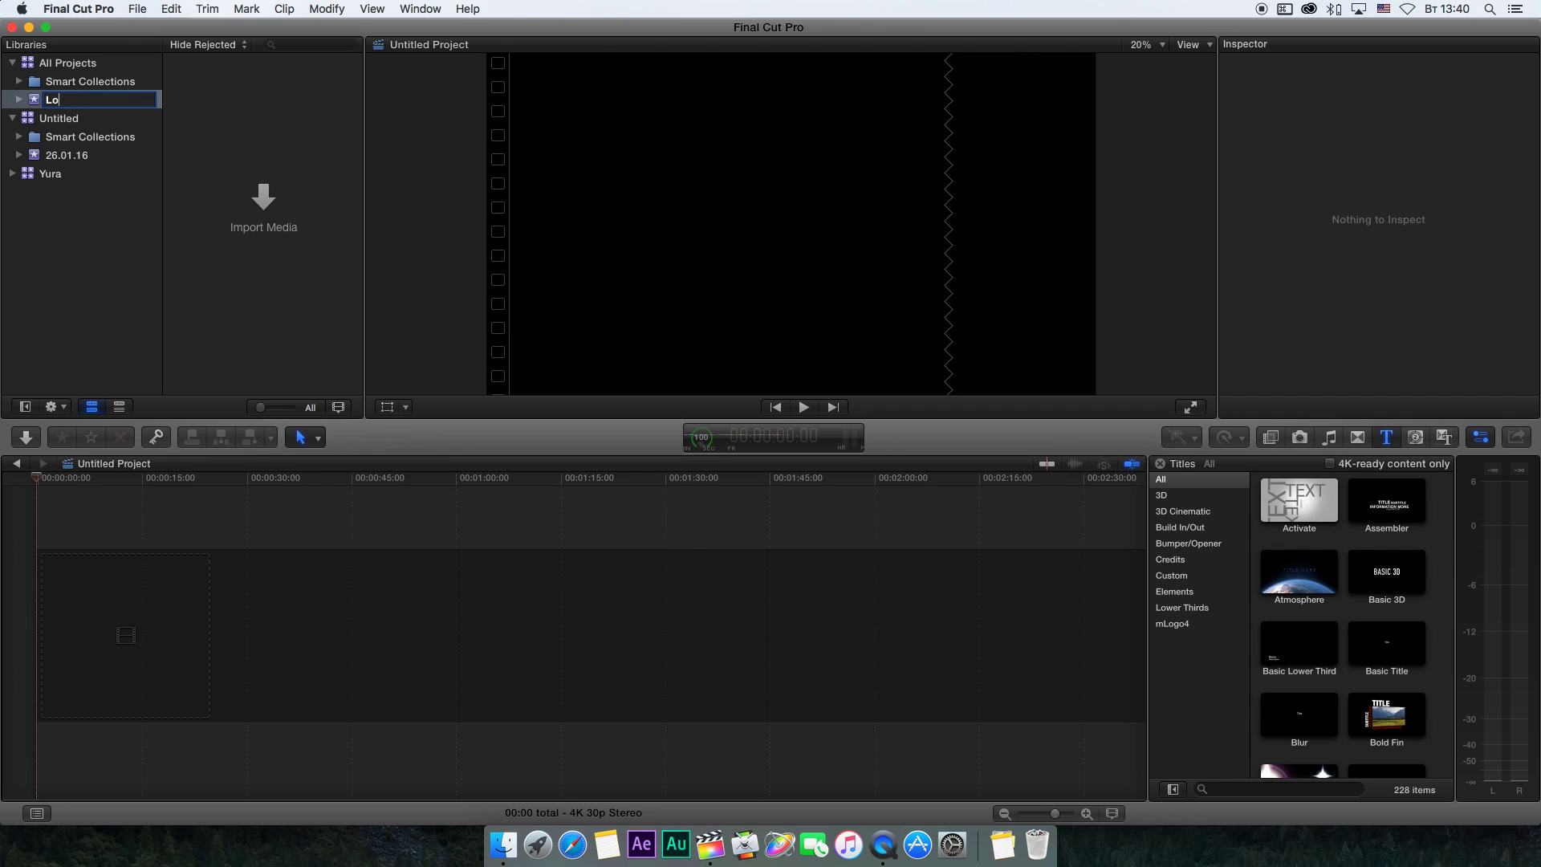
type("githech")
key("BackSpace")
key("BackSpace")
key("BackSpace")
type("ech")
key("Return")
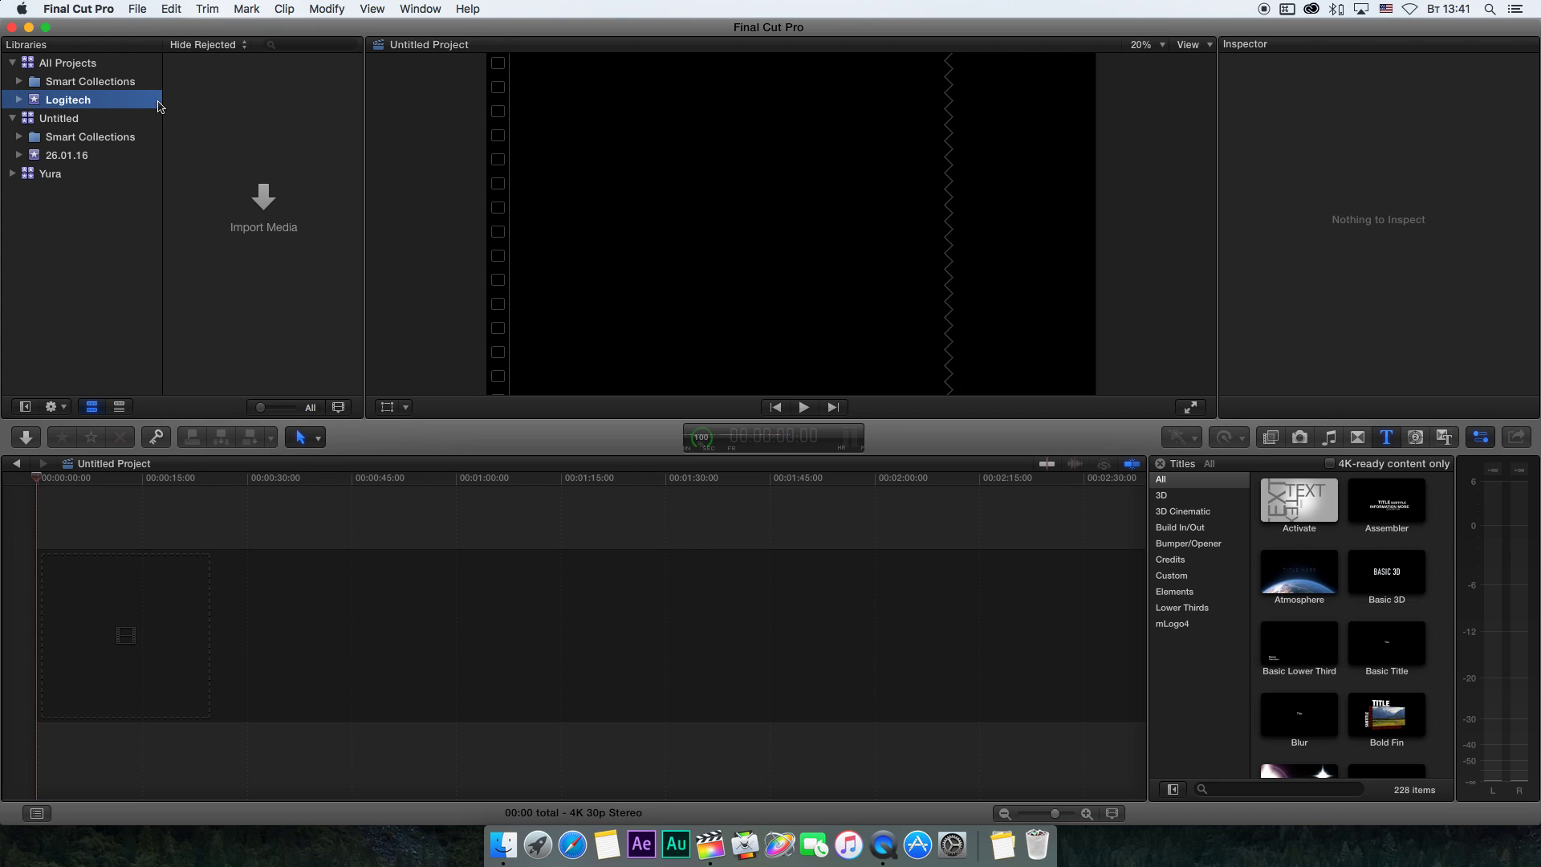
right_click(159, 106)
left_click(268, 125)
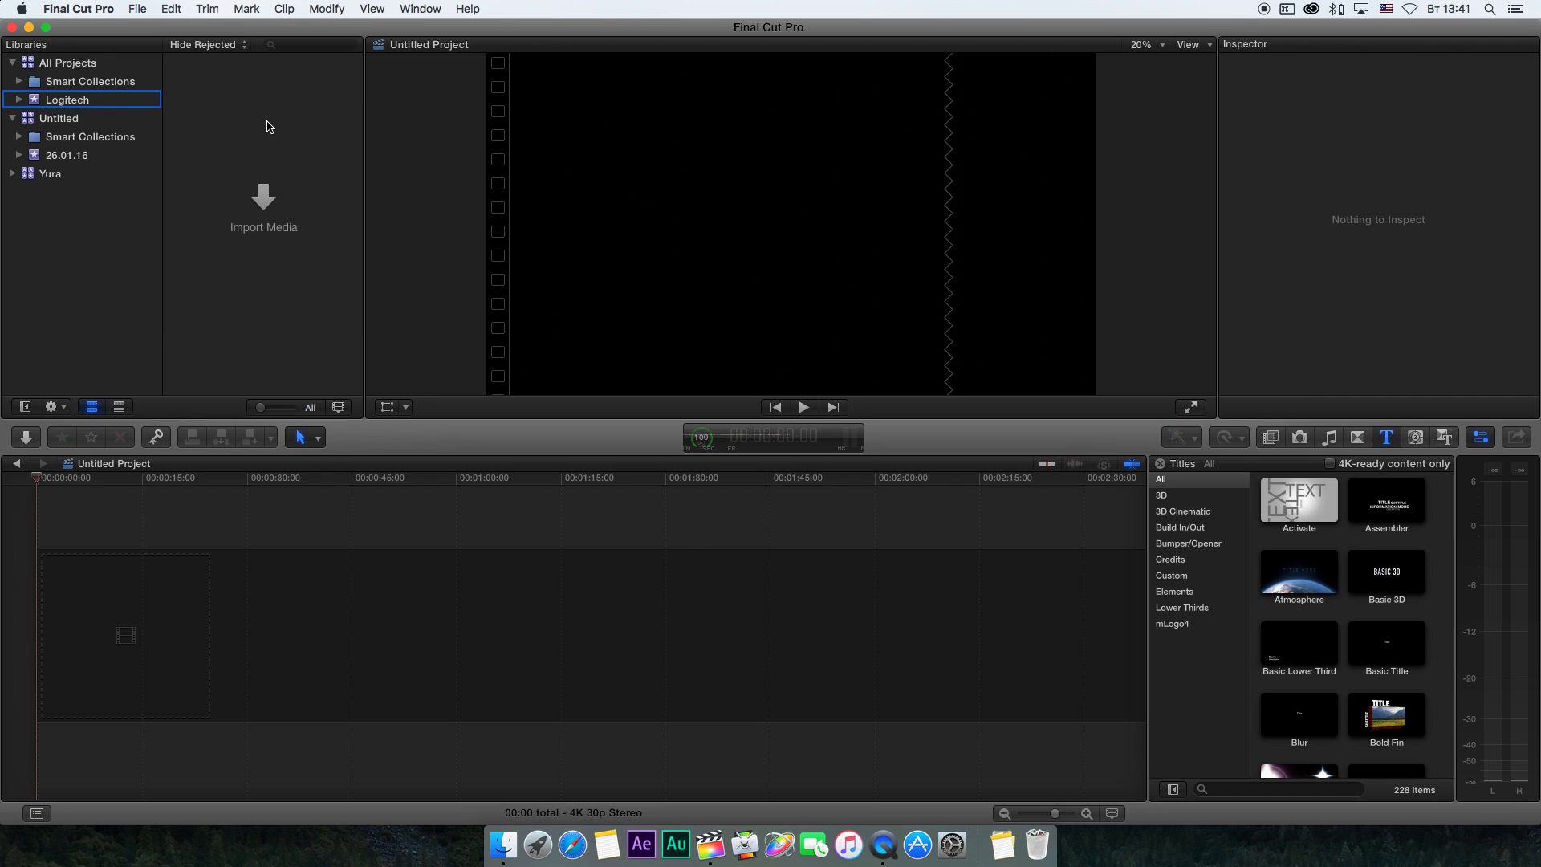
Create project K4000 in the Logitech event using the 1080p HD 1920x1080 30p format.
left_click(755, 167)
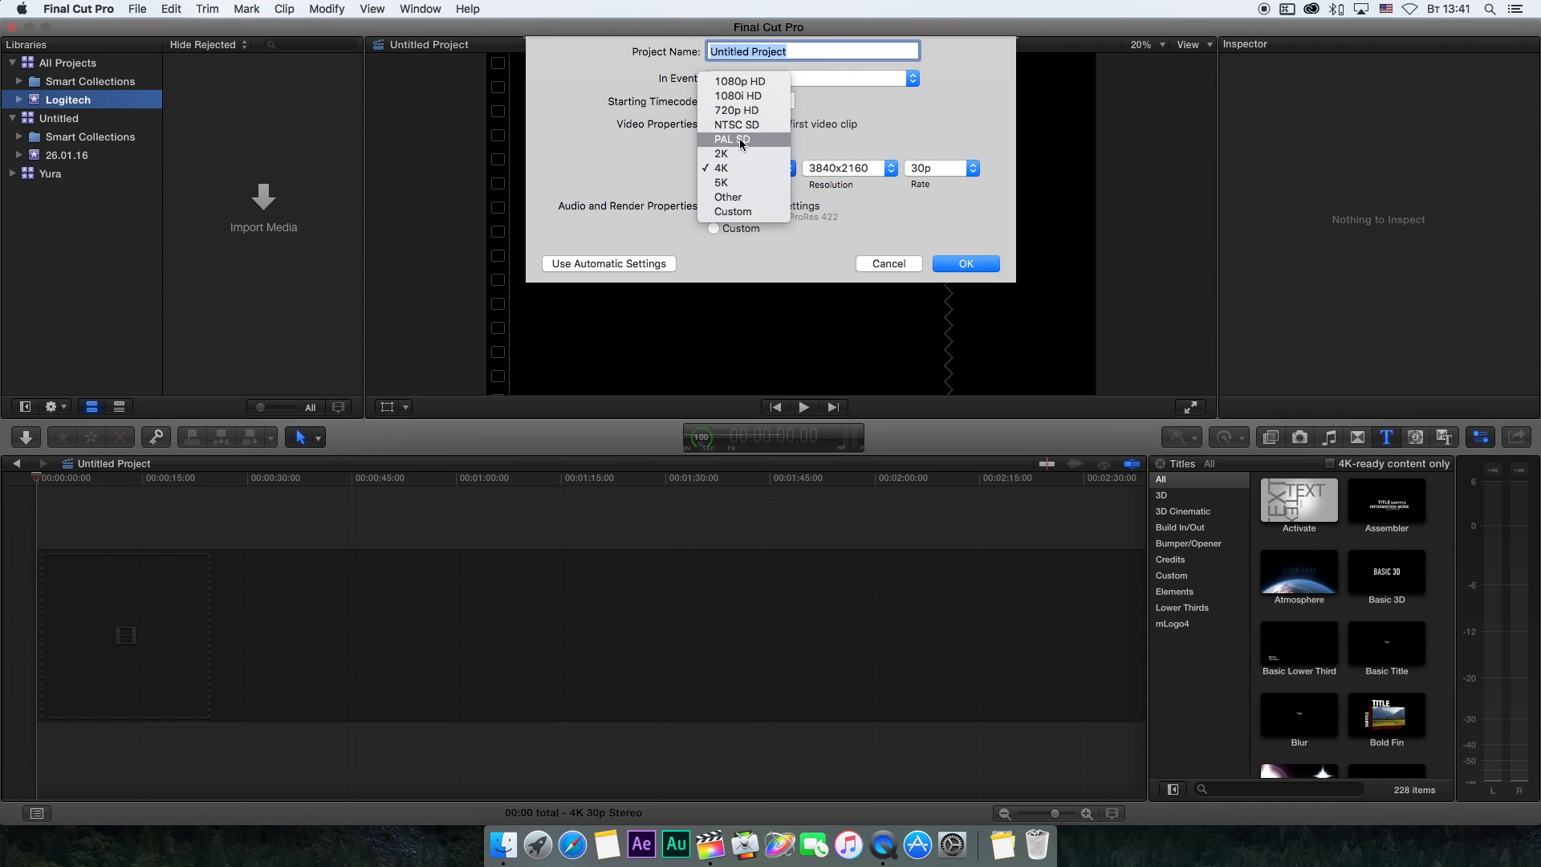
left_click(739, 81)
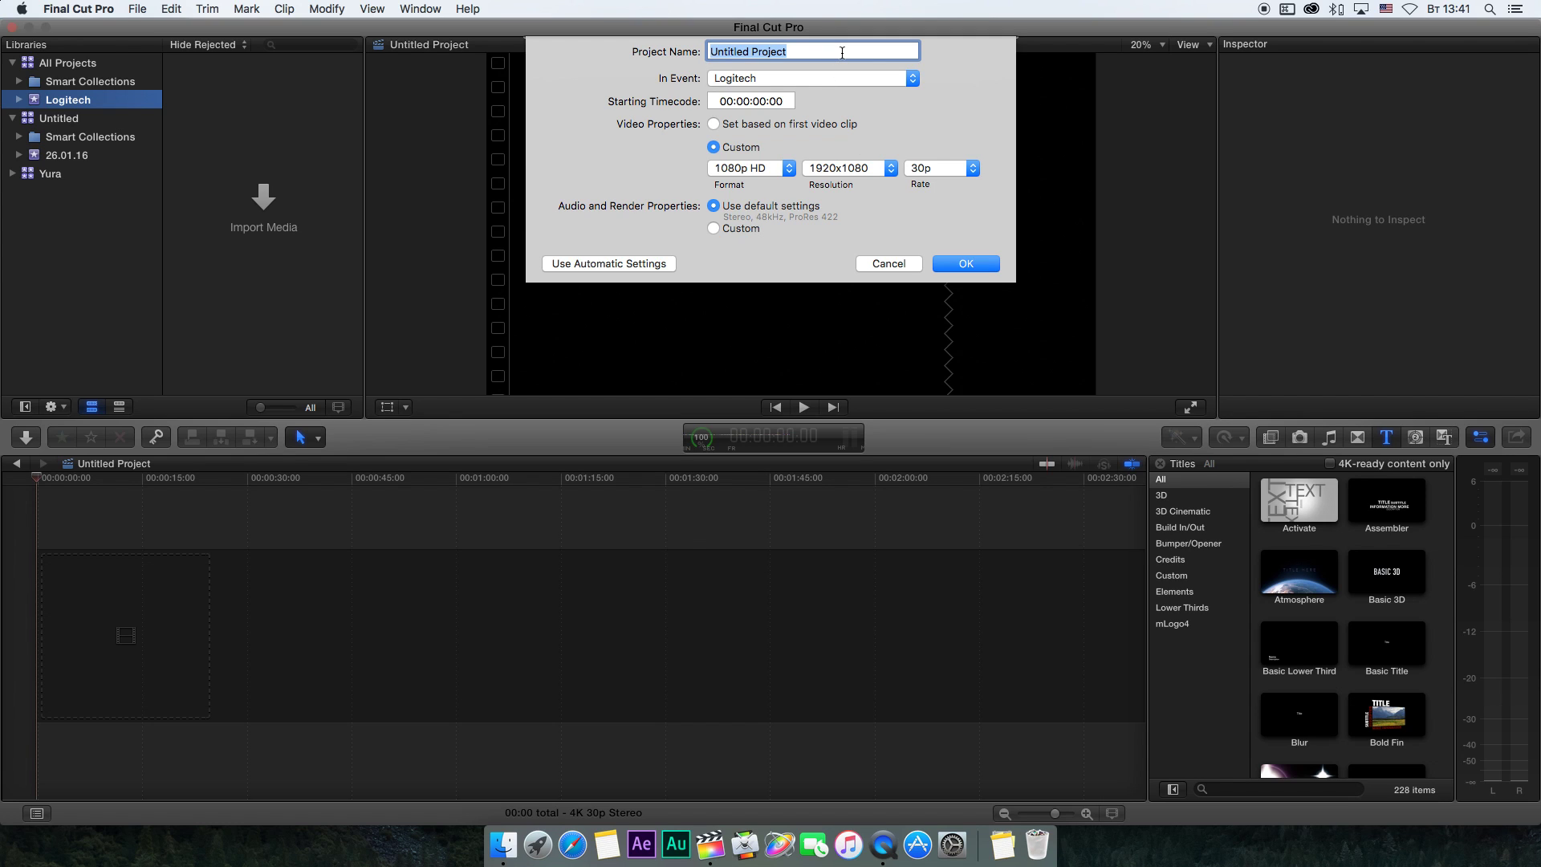
type("Logitech")
key("Return")
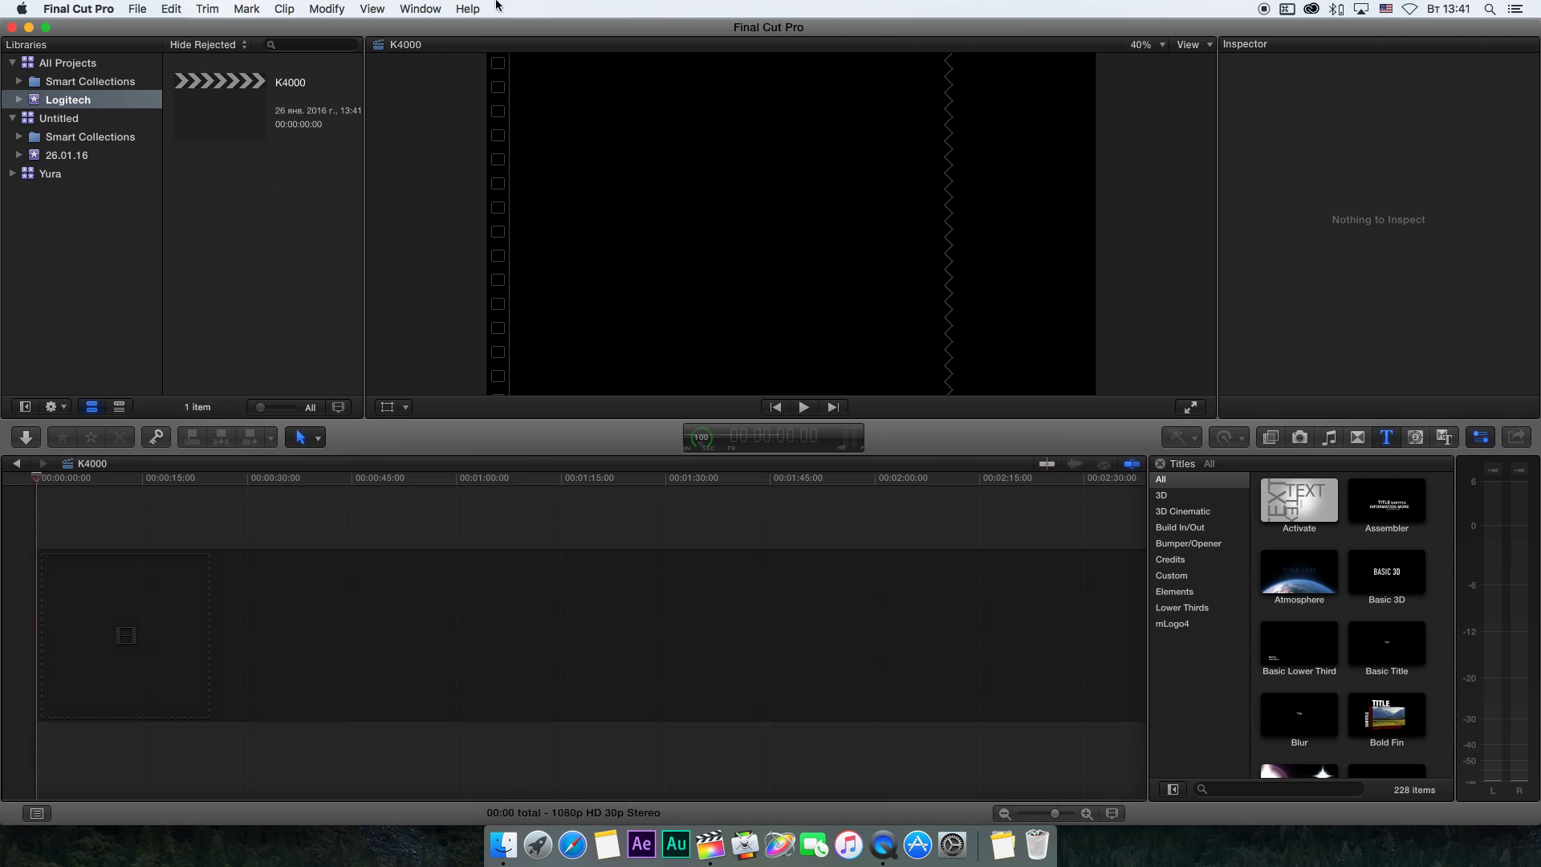
Close the All Projects library, leaving only the Untitled and Yura libraries.
left_click(219, 132)
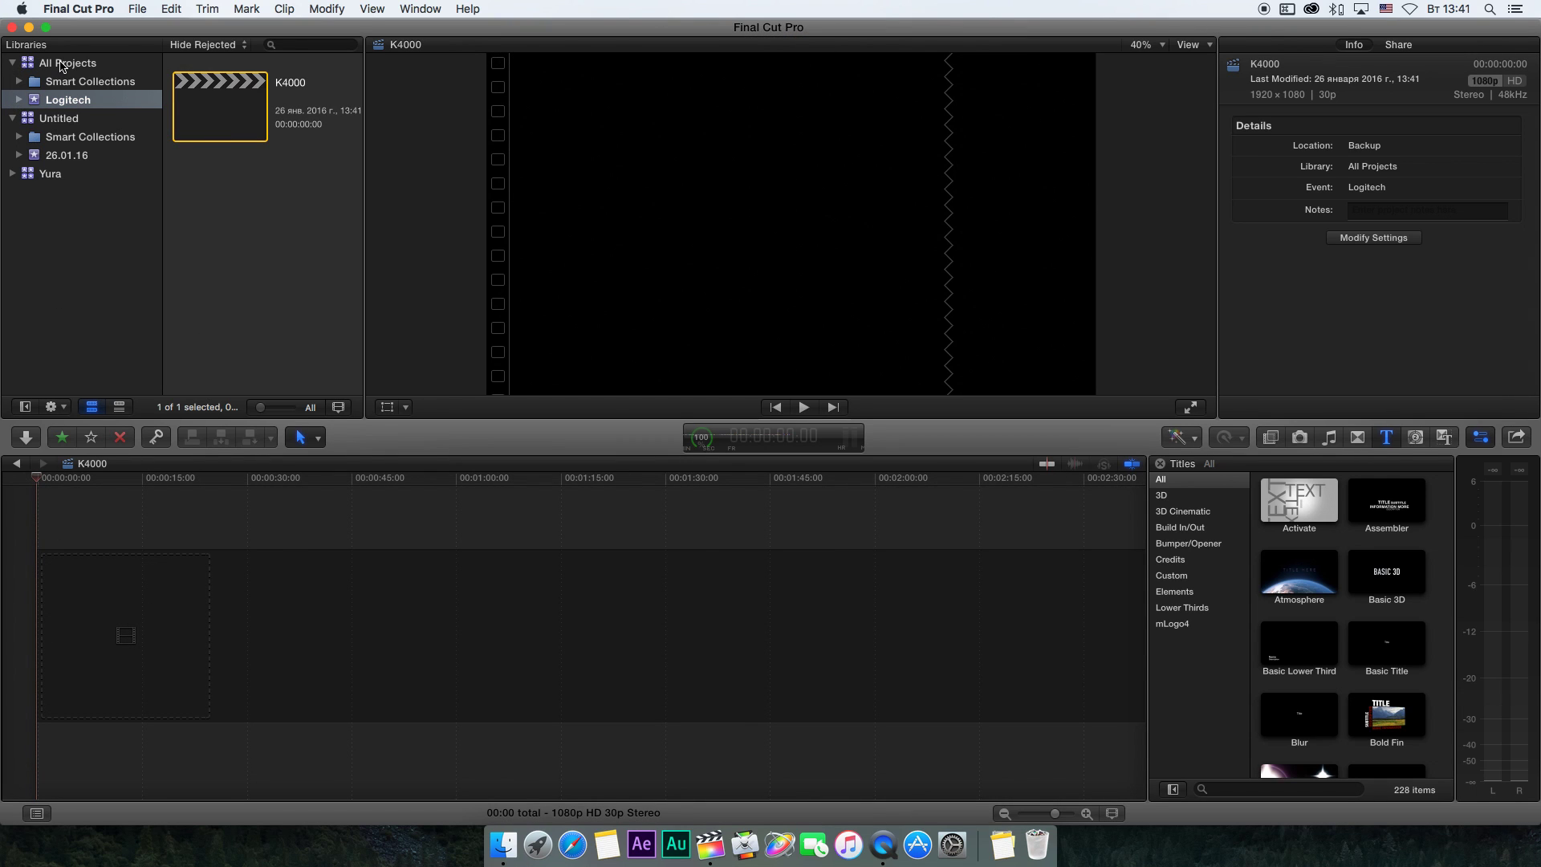
left_click(61, 64)
right_click(61, 66)
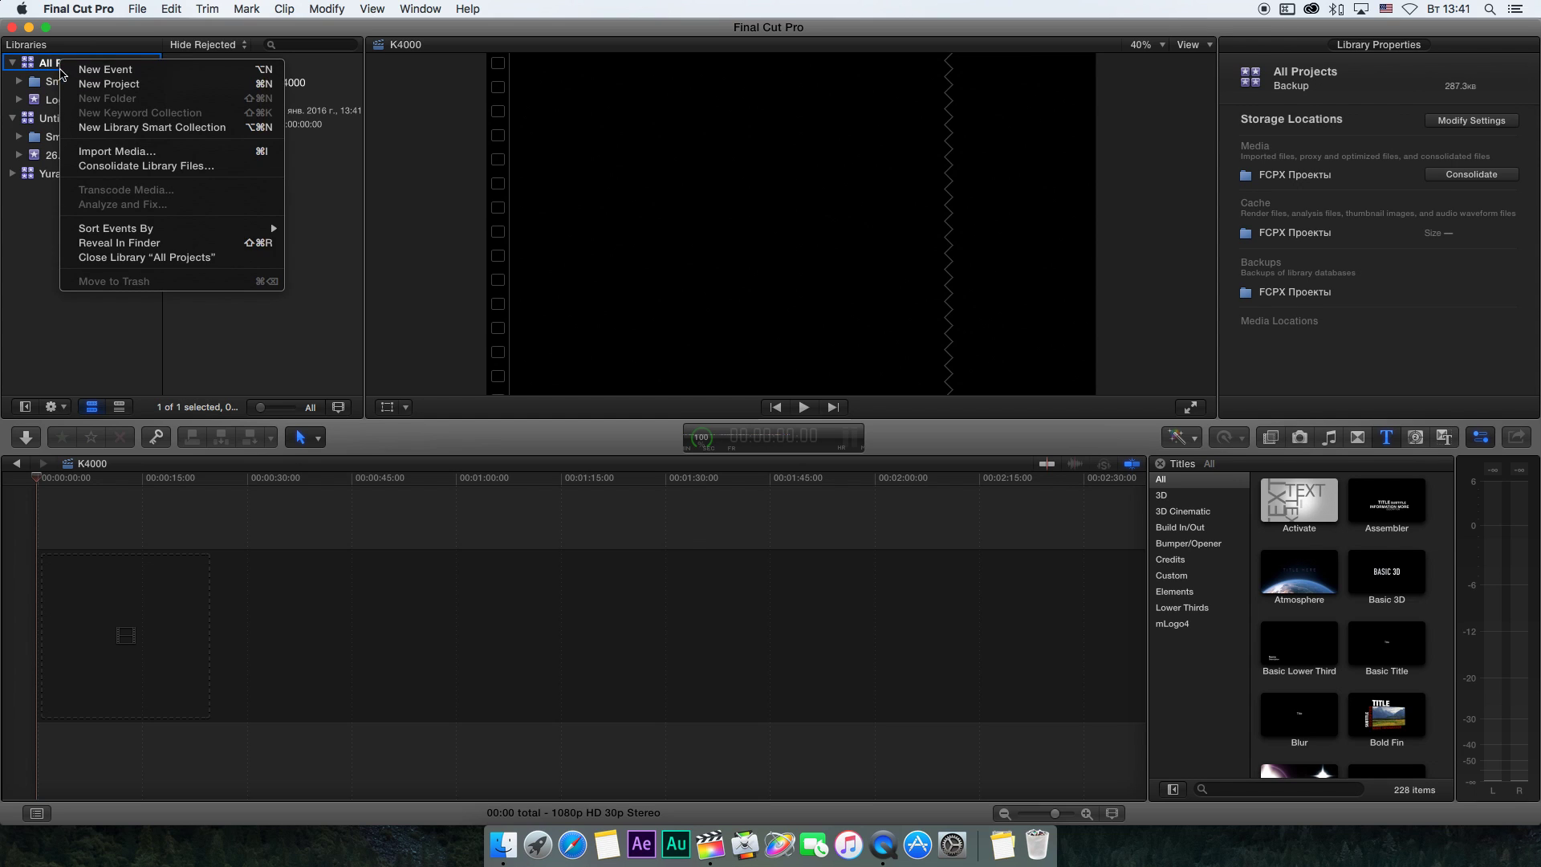
left_click(113, 254)
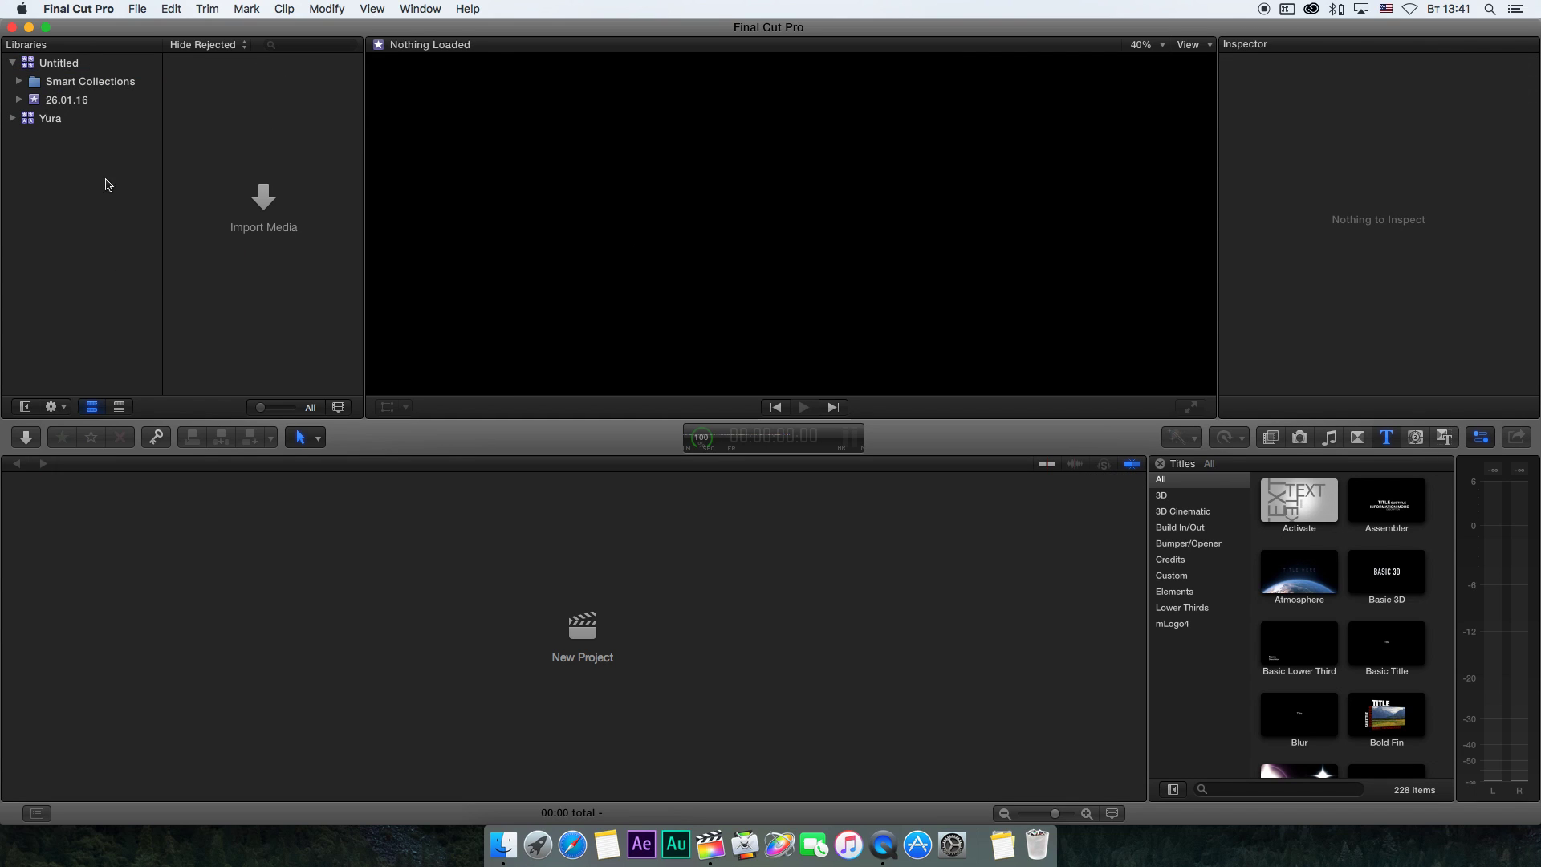
Open the All Projects library from Backup > FCPX Проекты > Test in Finder.
left_click(514, 858)
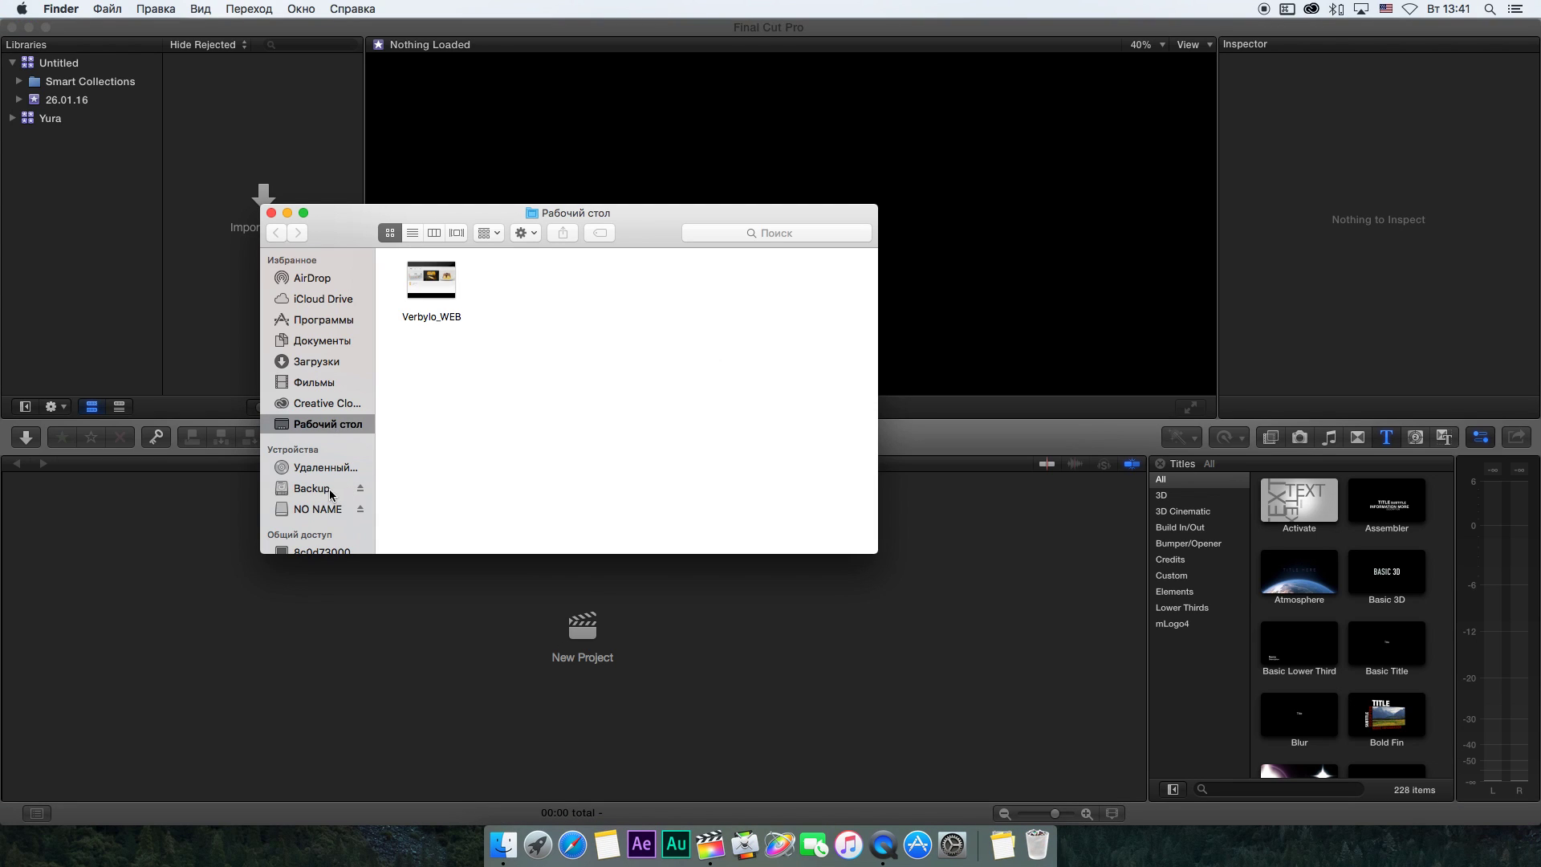
left_click(329, 490)
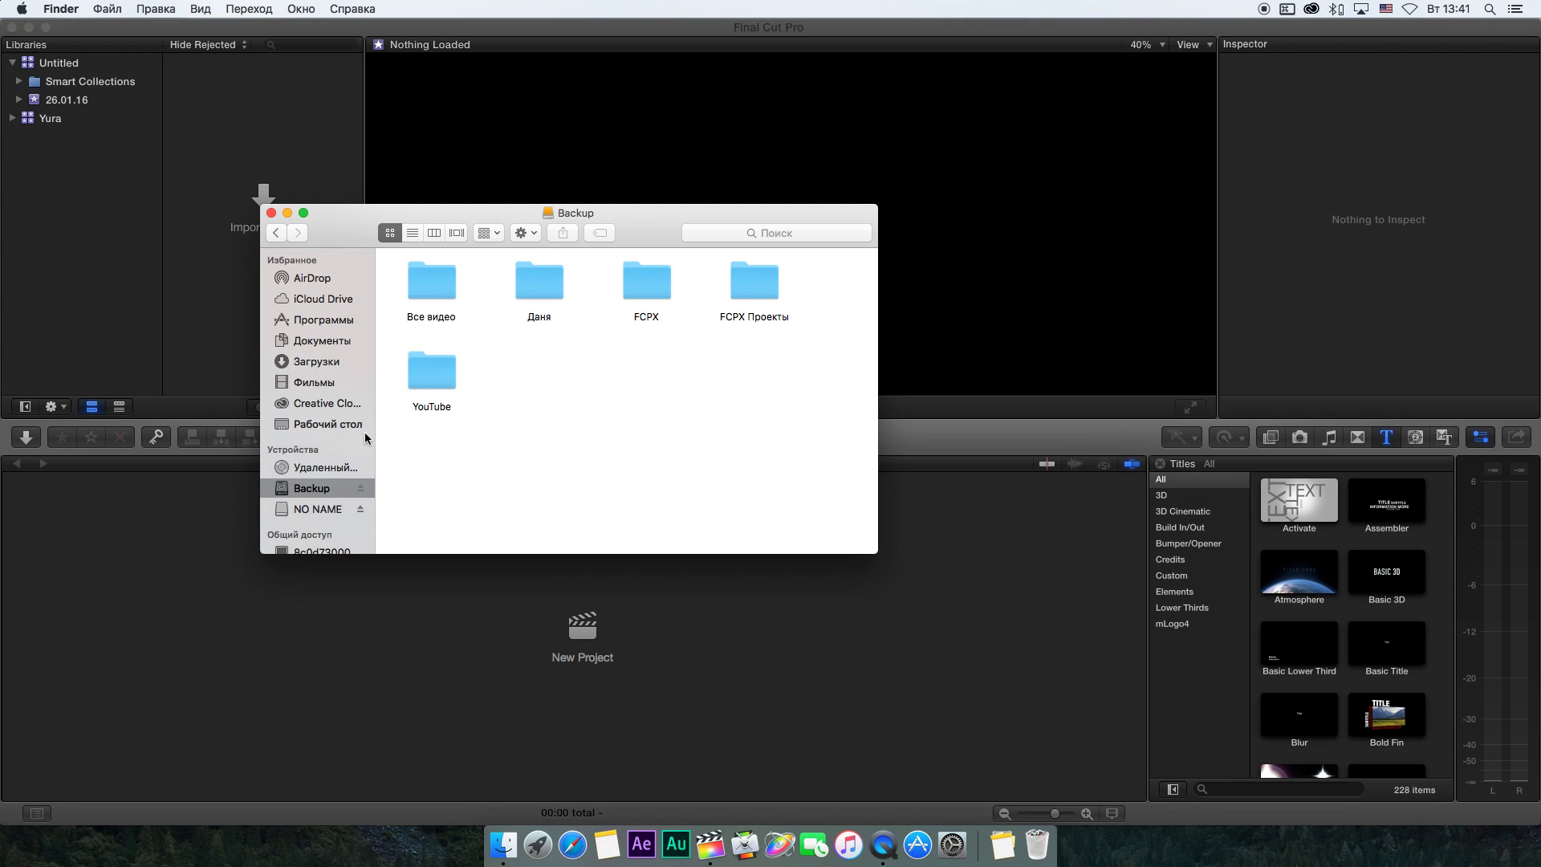
double_click(769, 290)
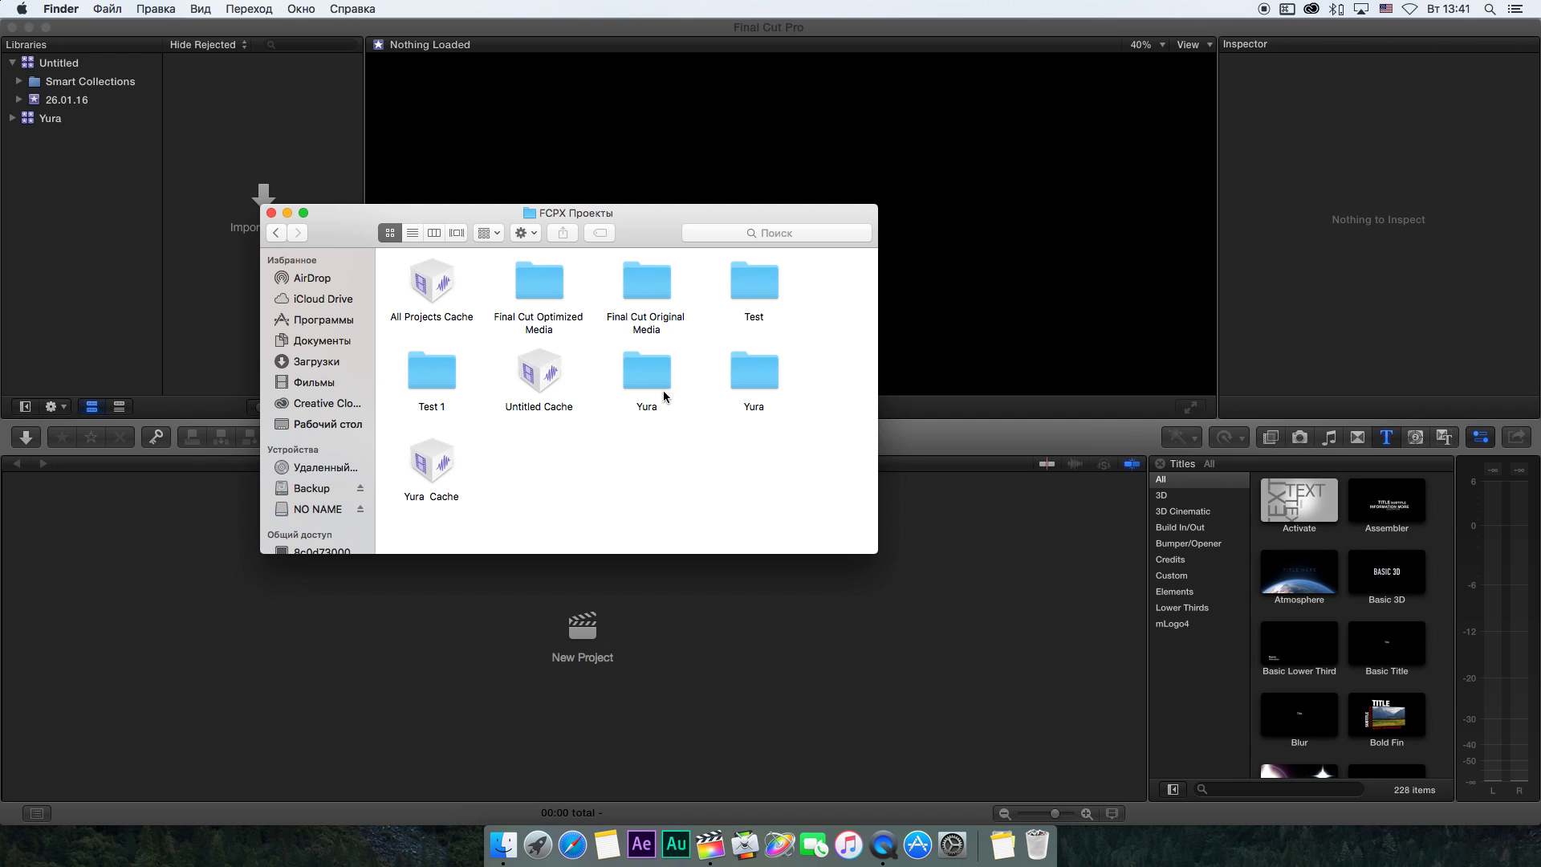
double_click(741, 284)
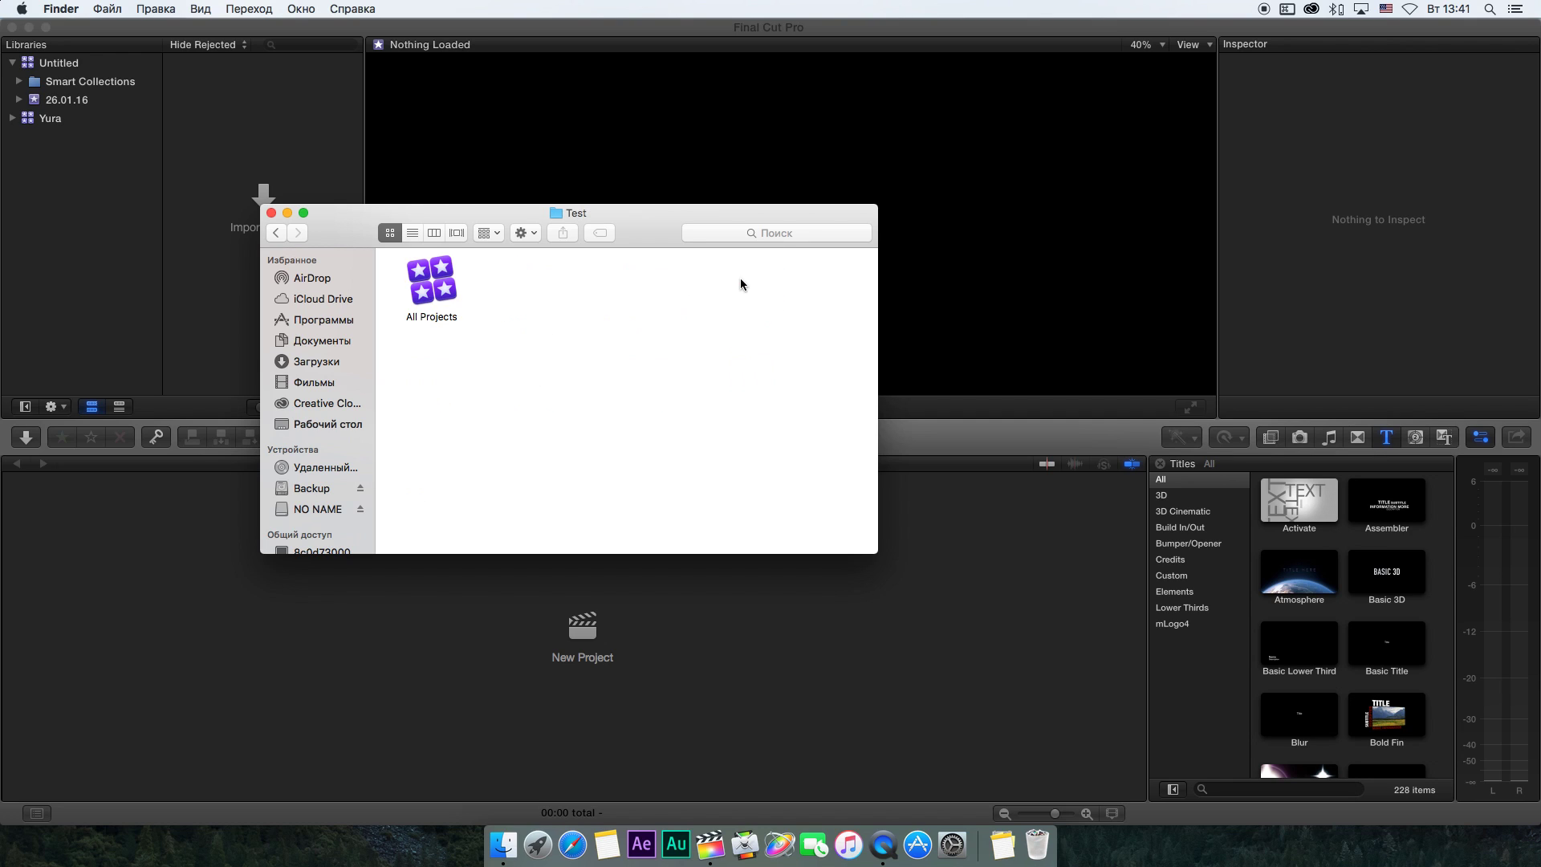
double_click(448, 298)
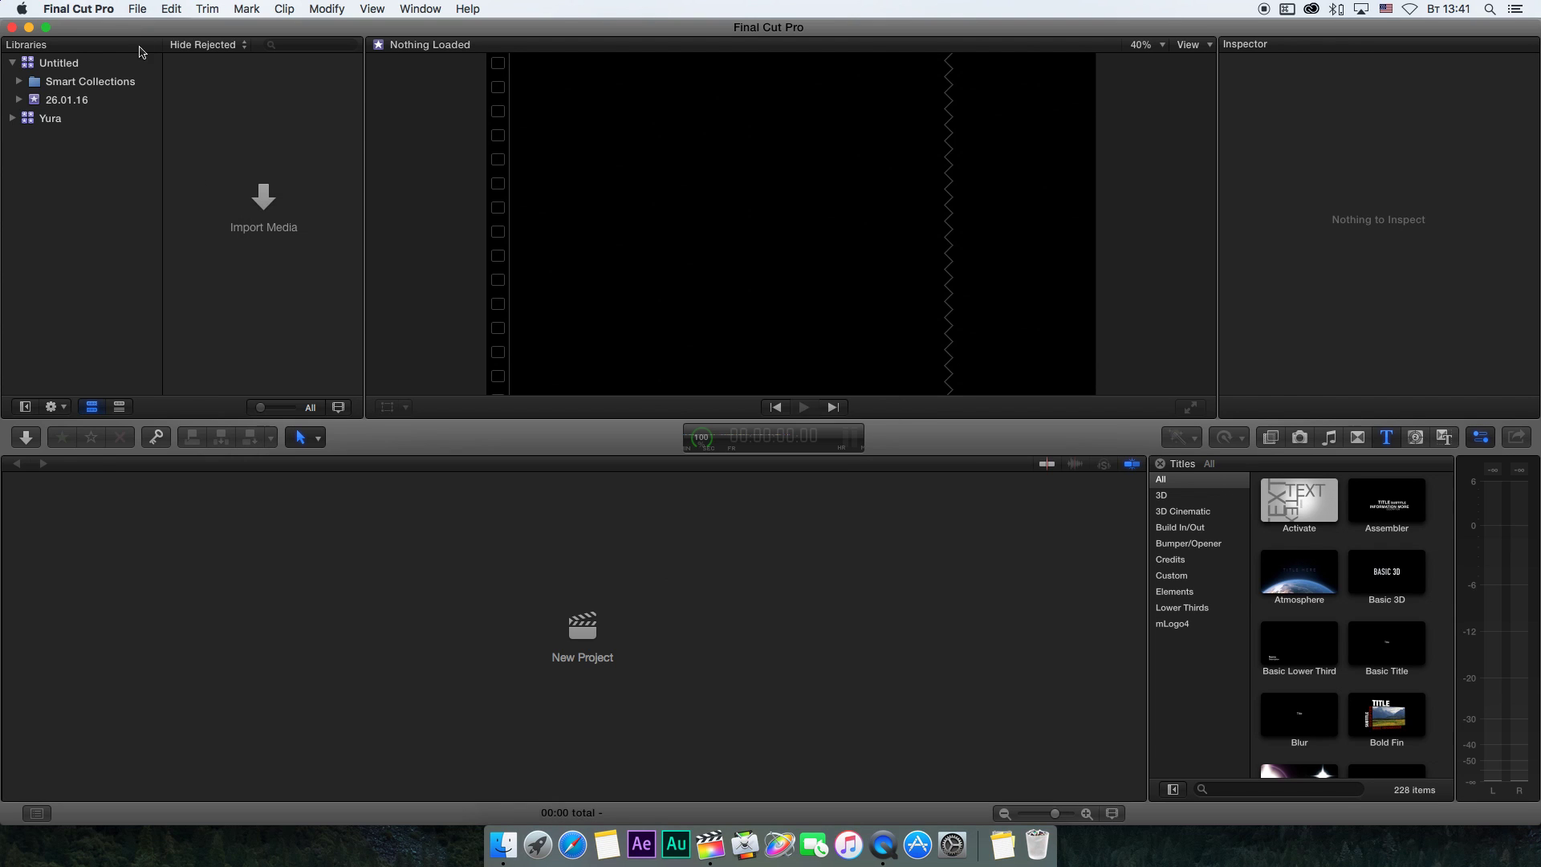
Set the All Projects library's media and cache locations to the Test folder.
left_click(101, 101)
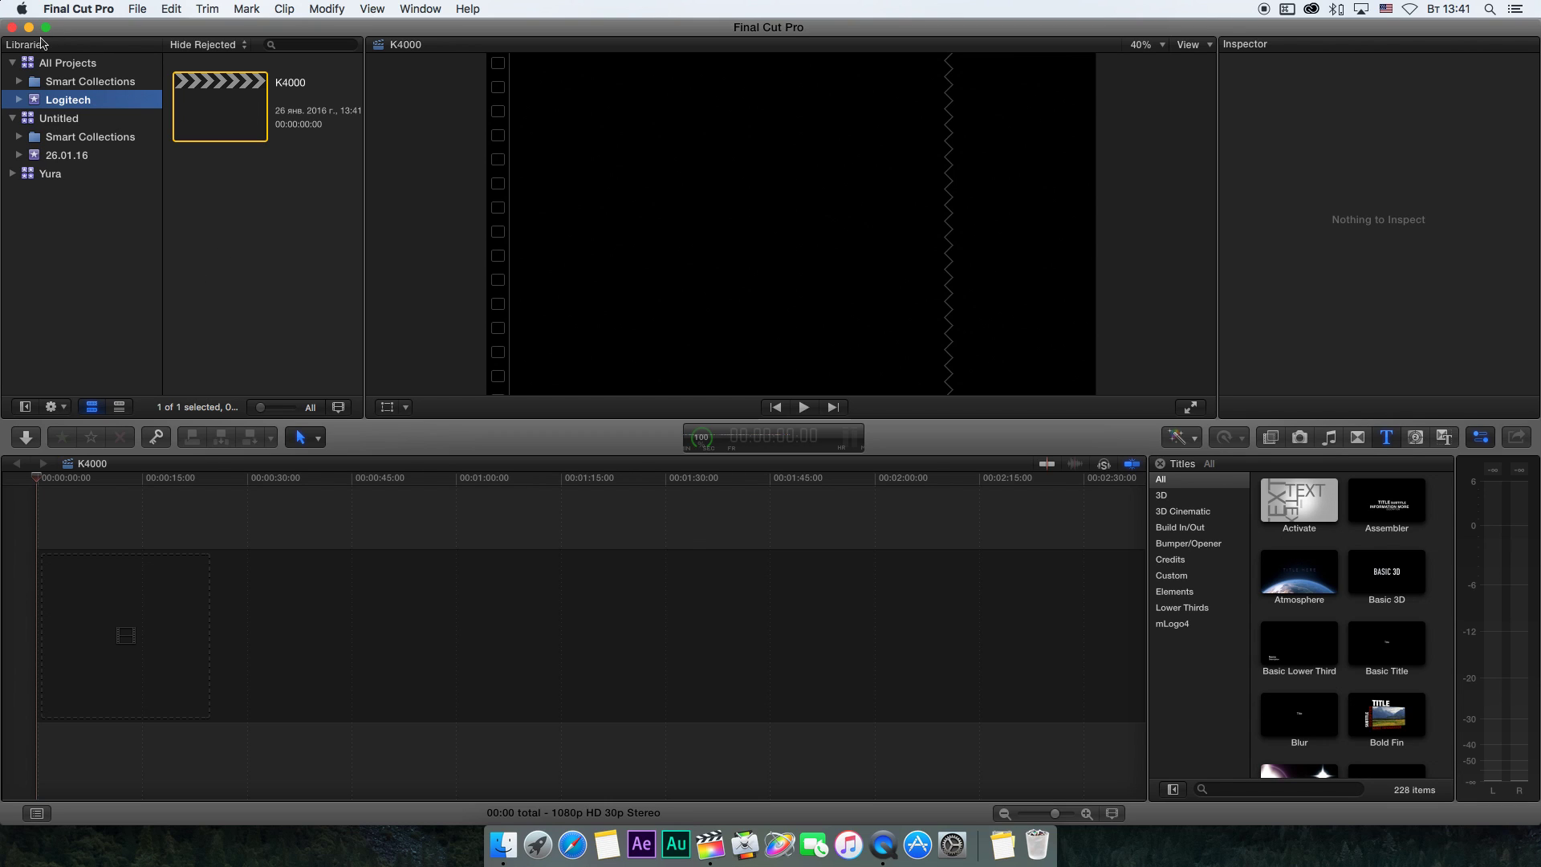
left_click(42, 64)
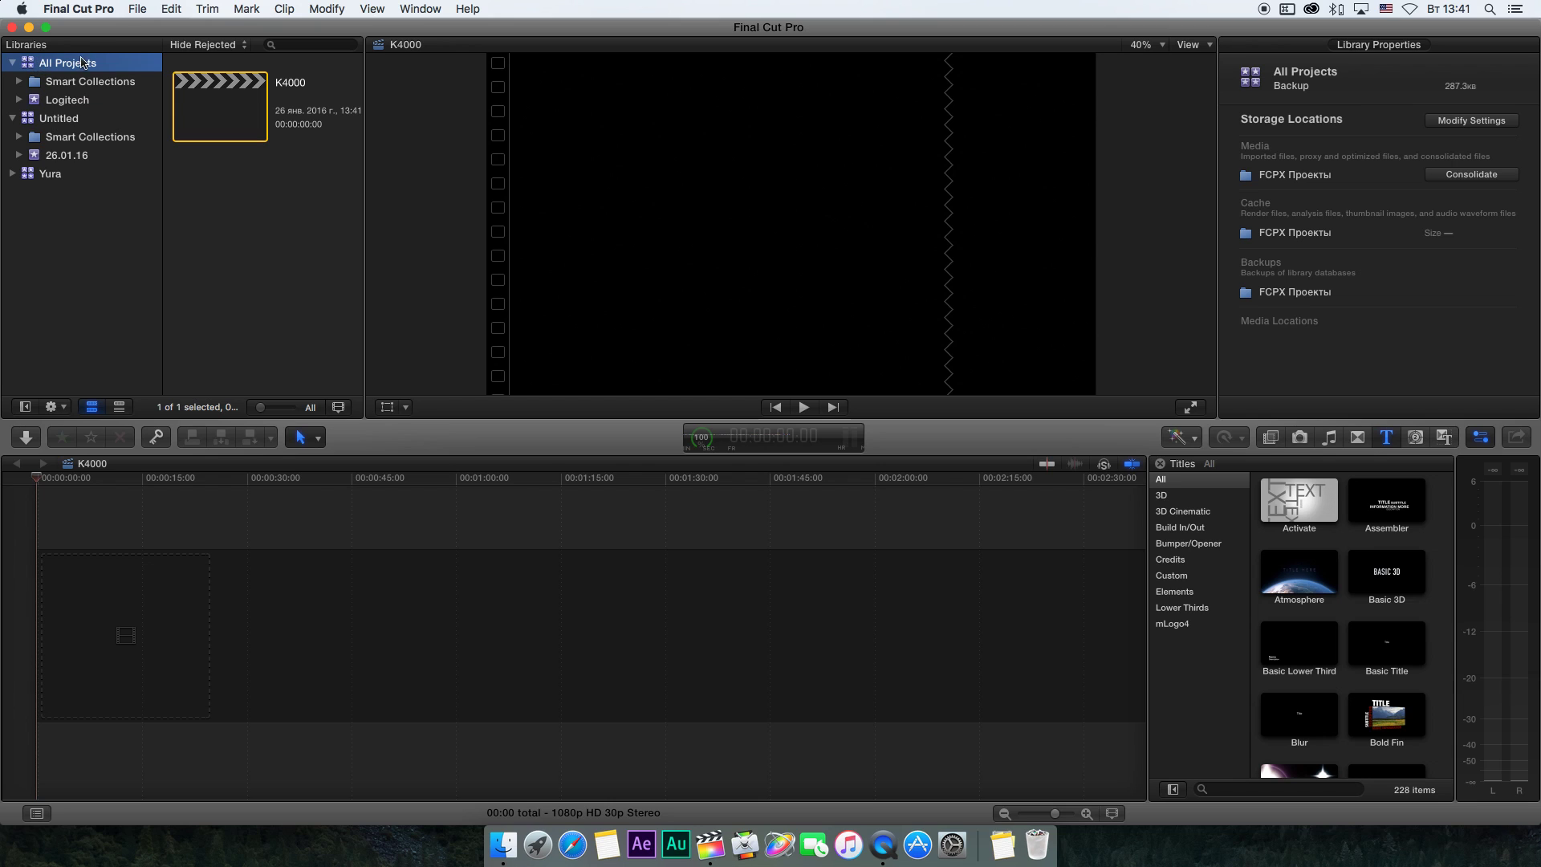
left_click(1450, 124)
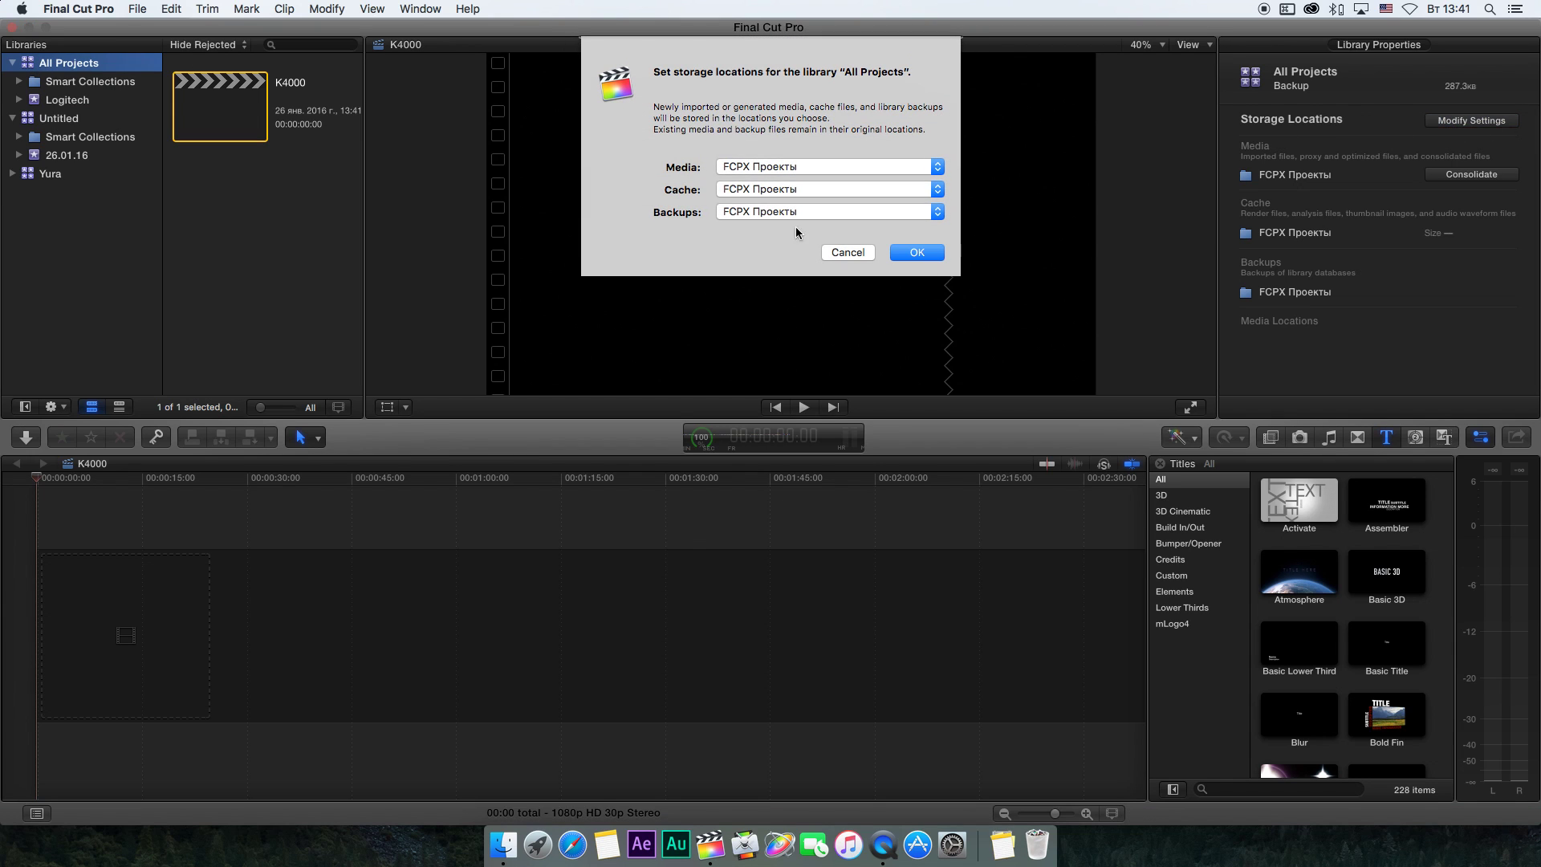
left_click(754, 167)
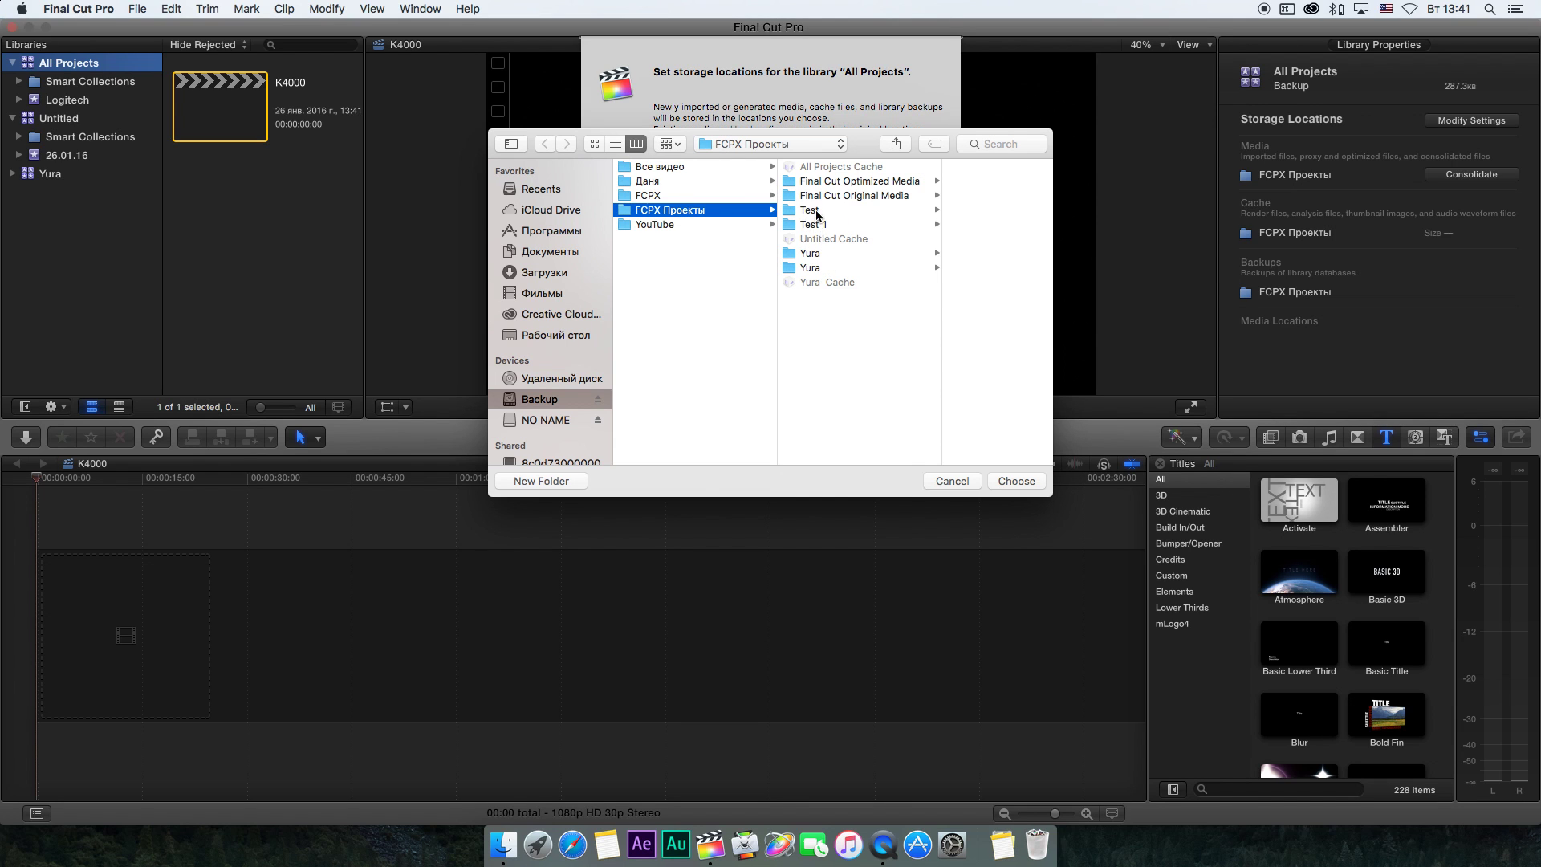
left_click(812, 210)
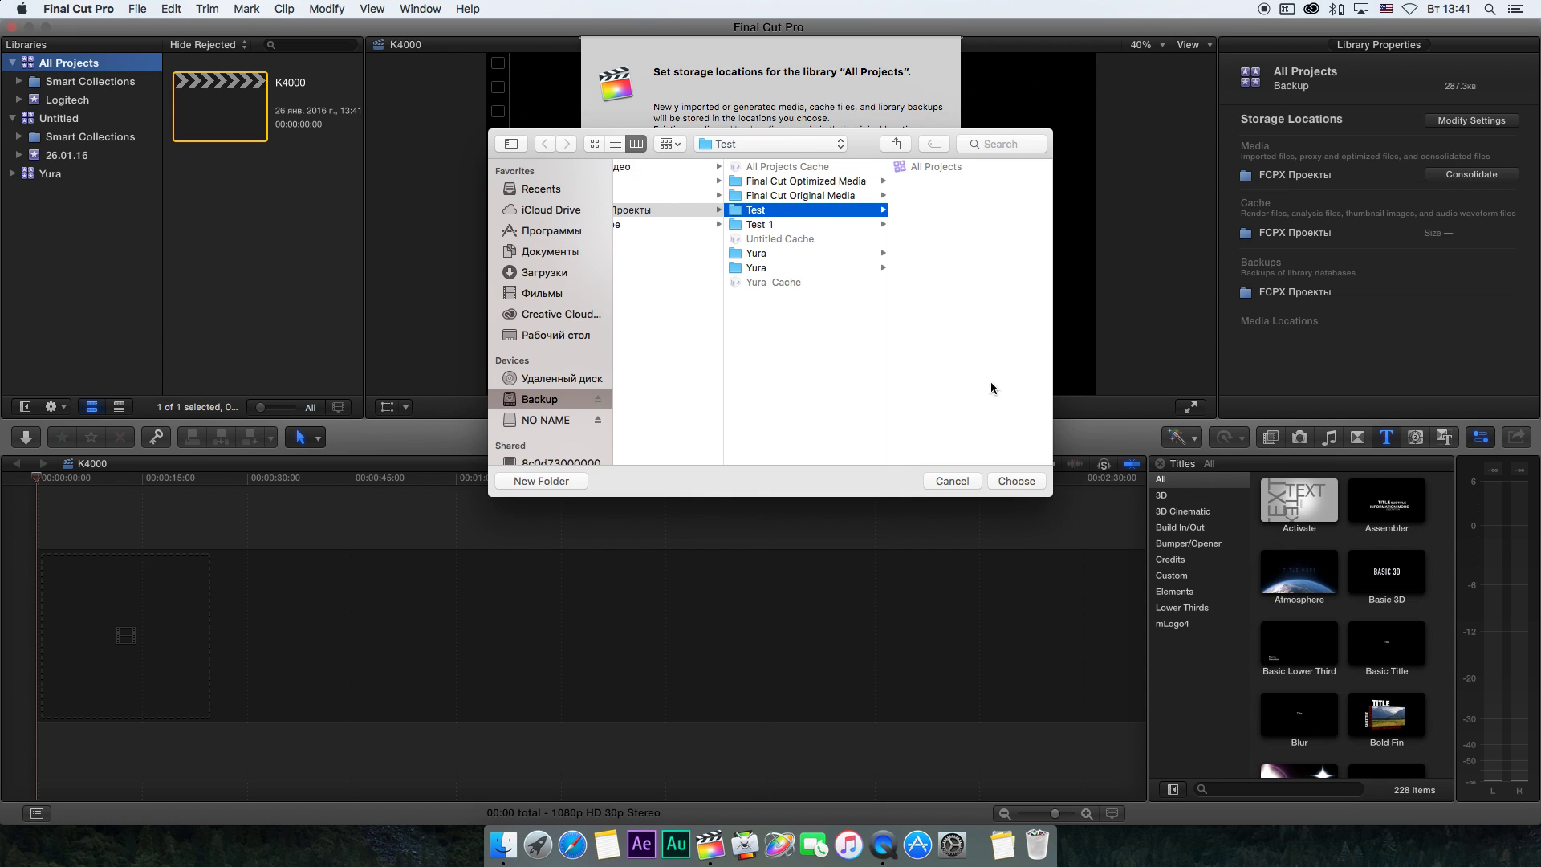
left_click(1015, 481)
left_click(850, 196)
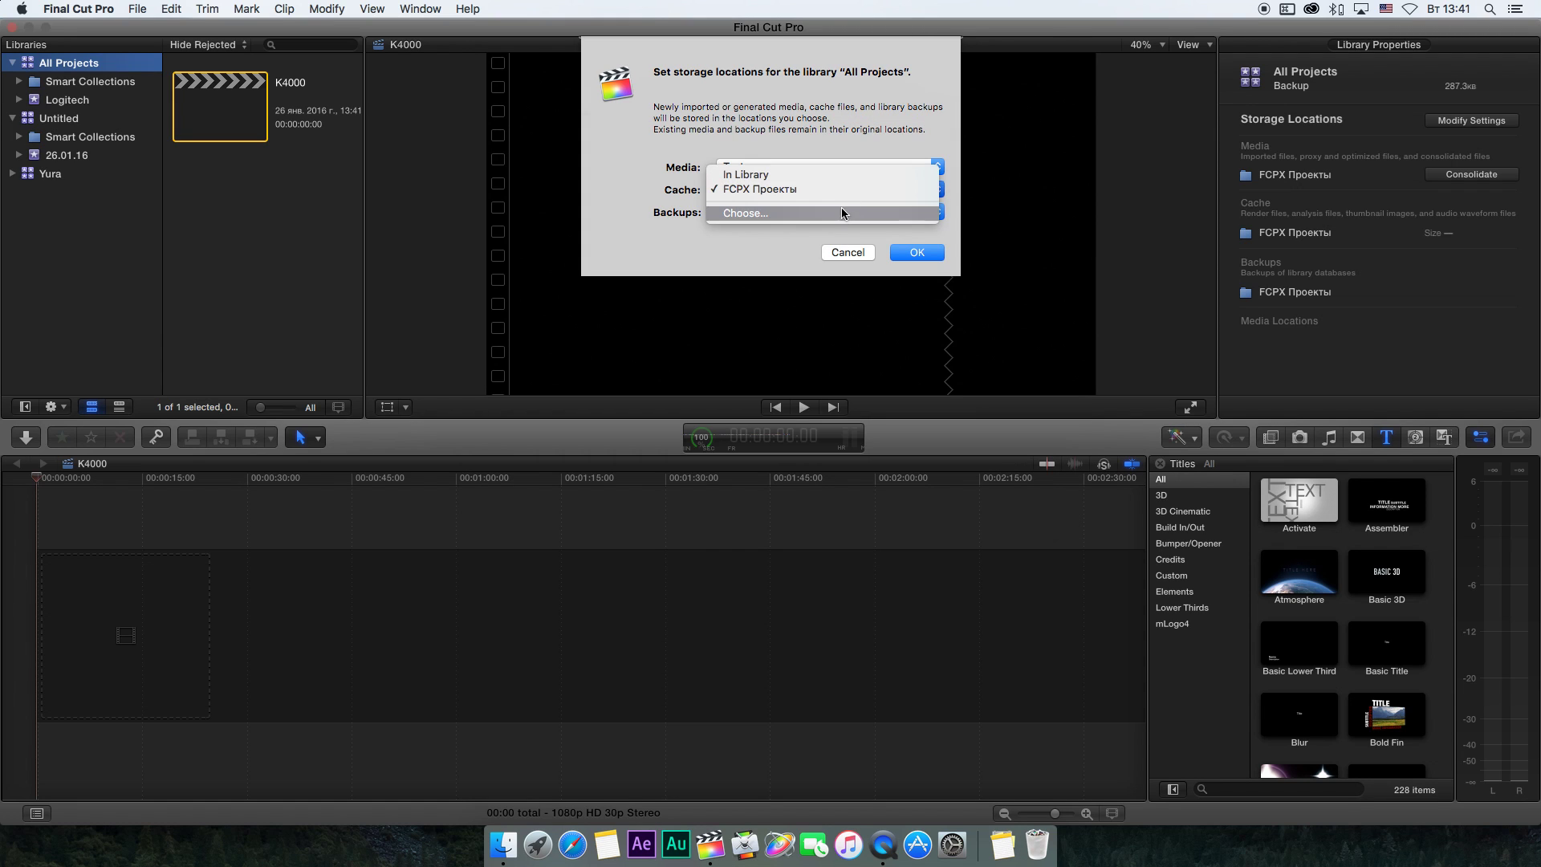
left_click(841, 207)
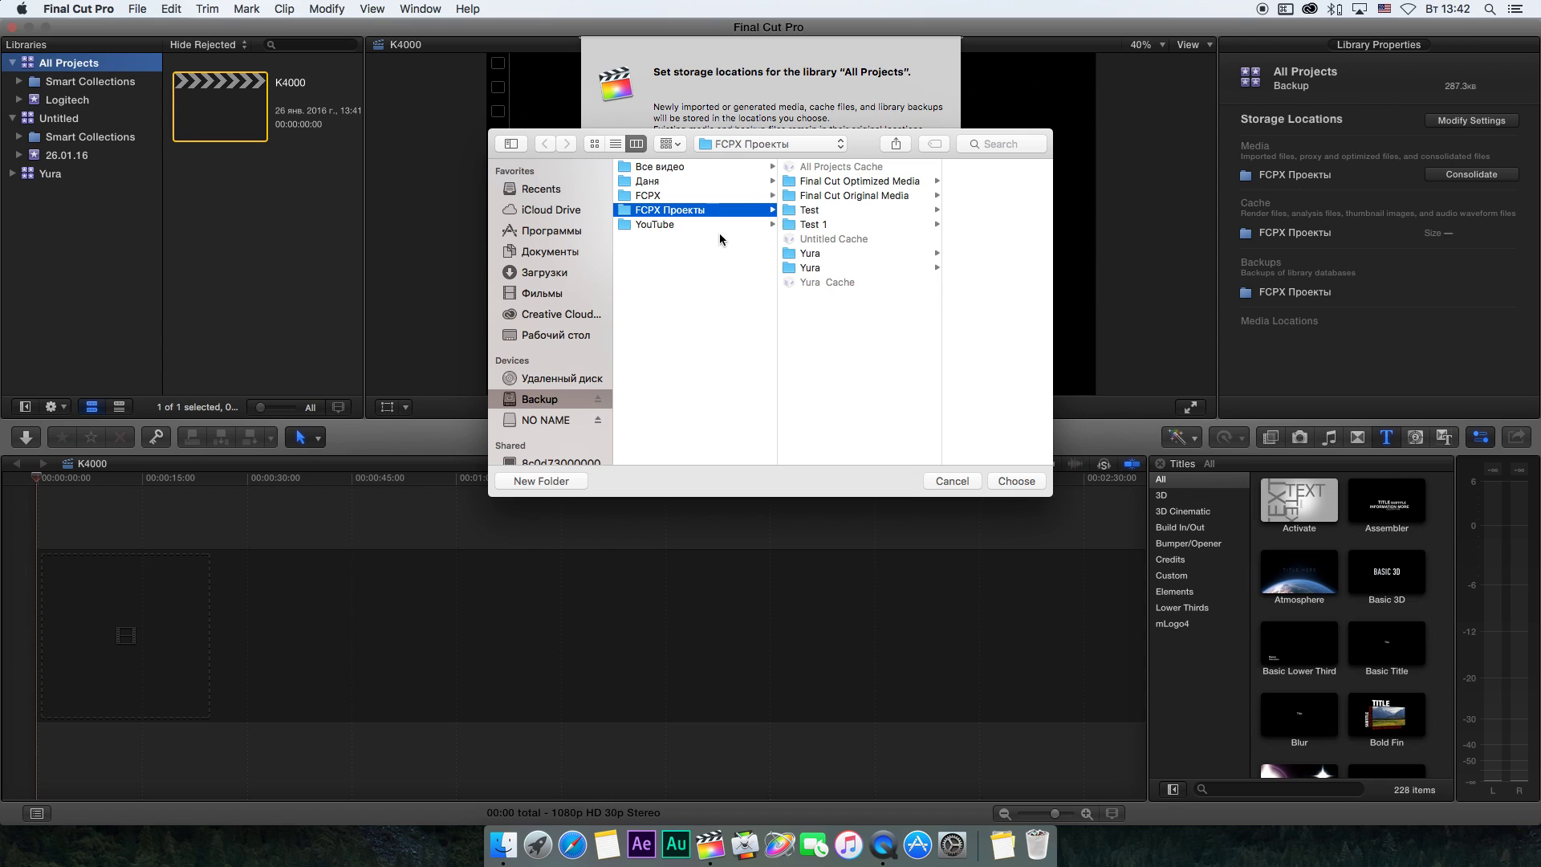
left_click(845, 209)
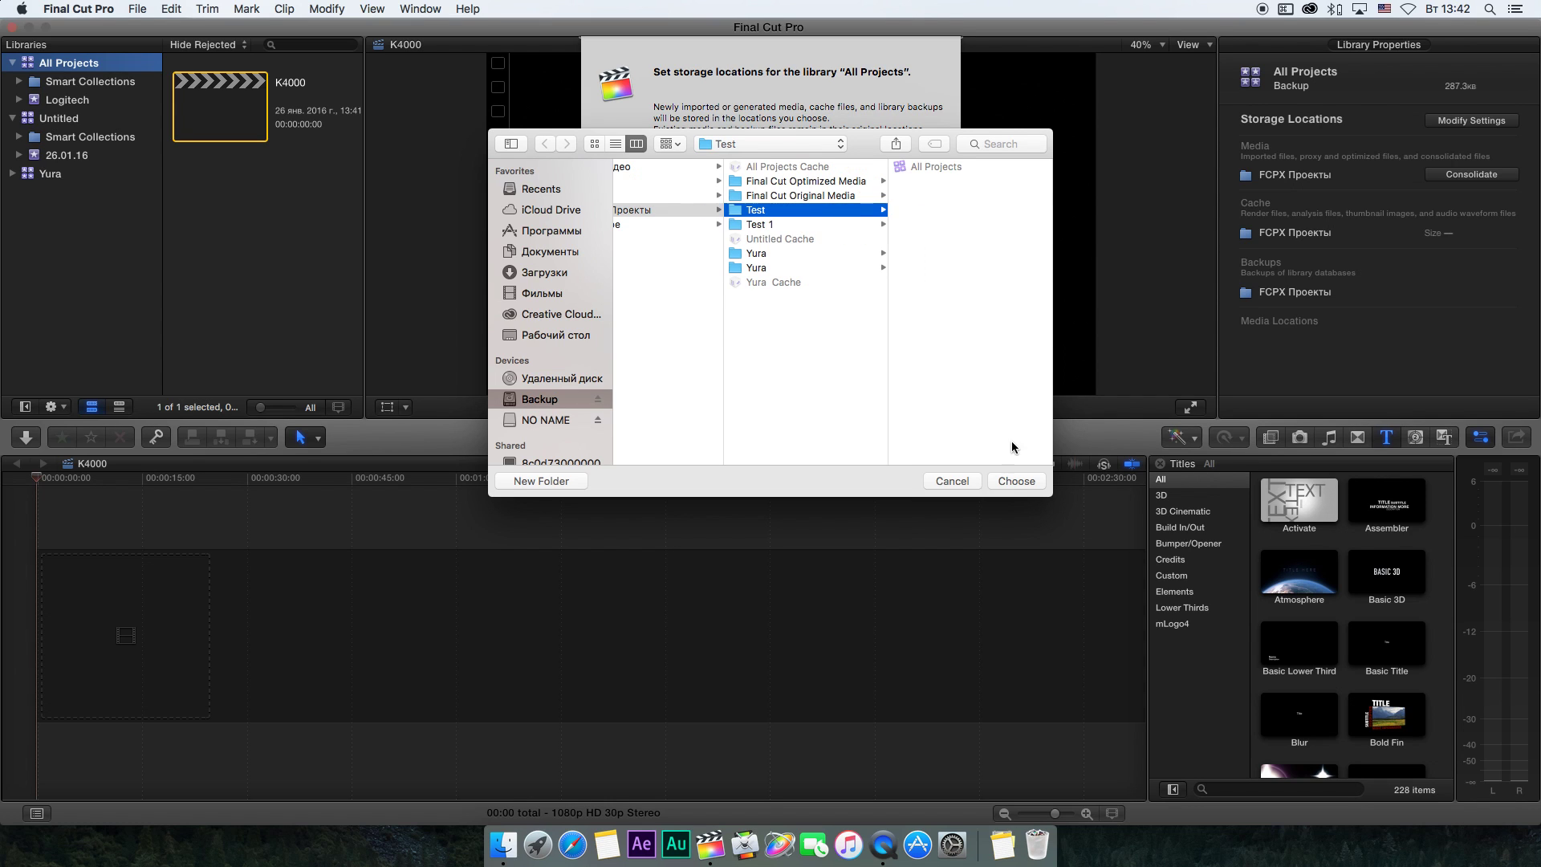
left_click(1013, 484)
Set the backup location to the Test folder and apply the storage settings.
left_click(773, 212)
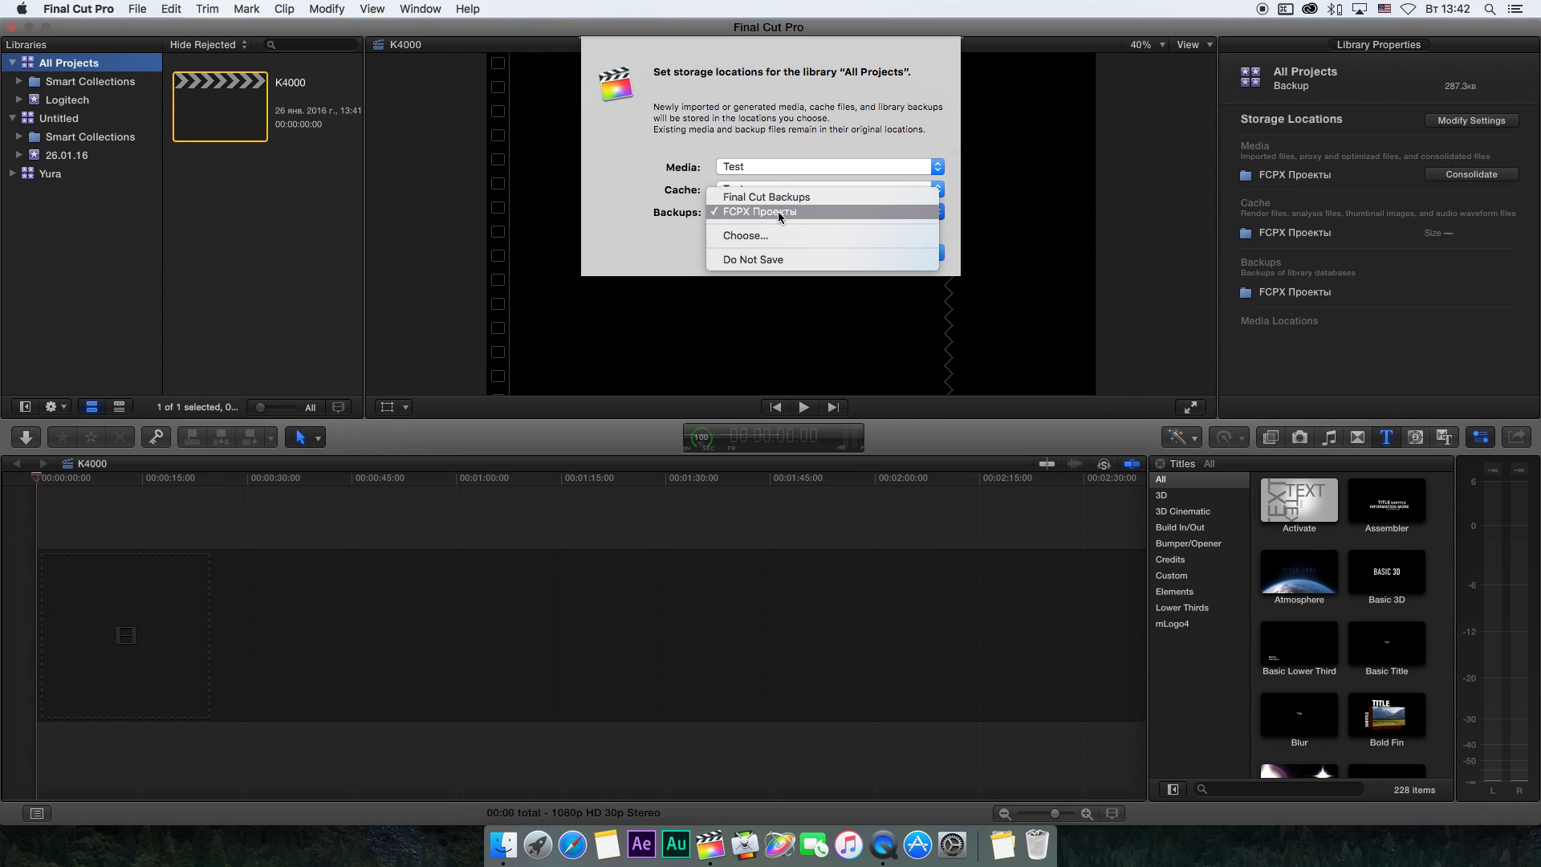
left_click(680, 218)
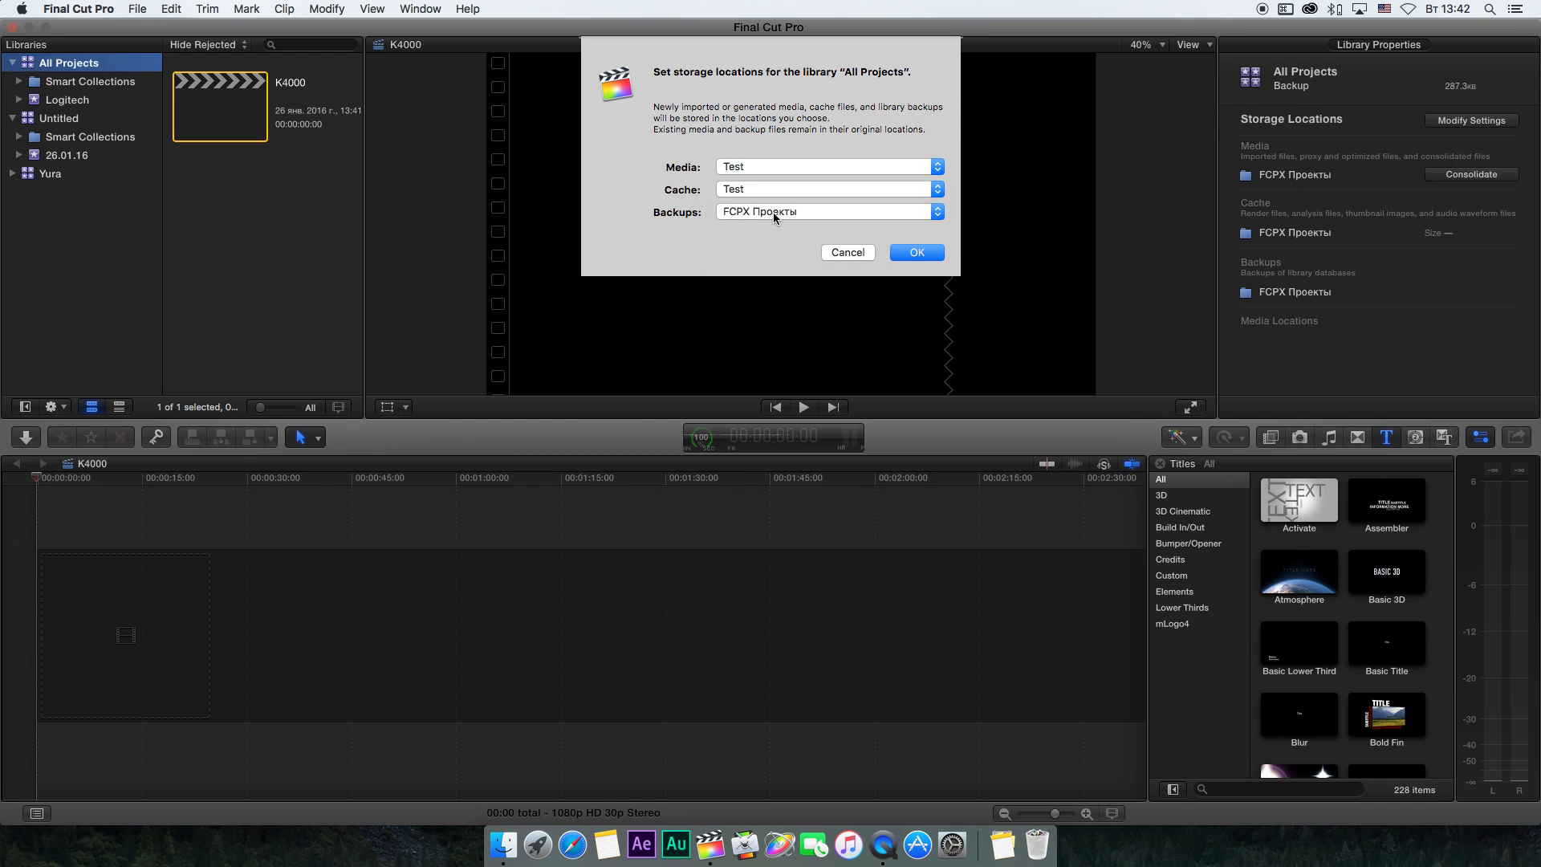
left_click(771, 212)
left_click(762, 235)
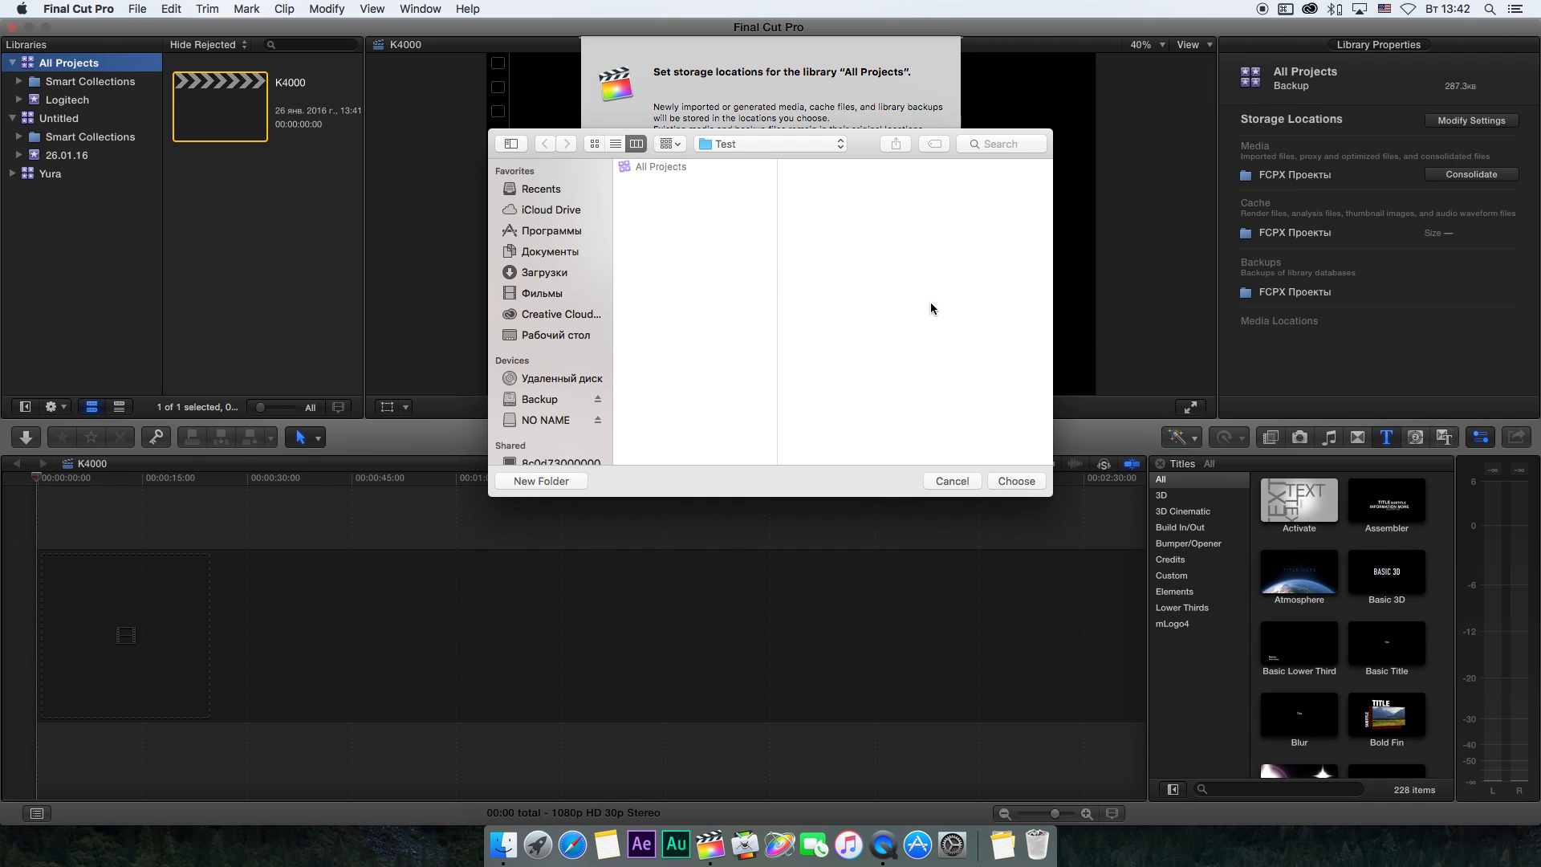
left_click(1016, 481)
left_click(914, 251)
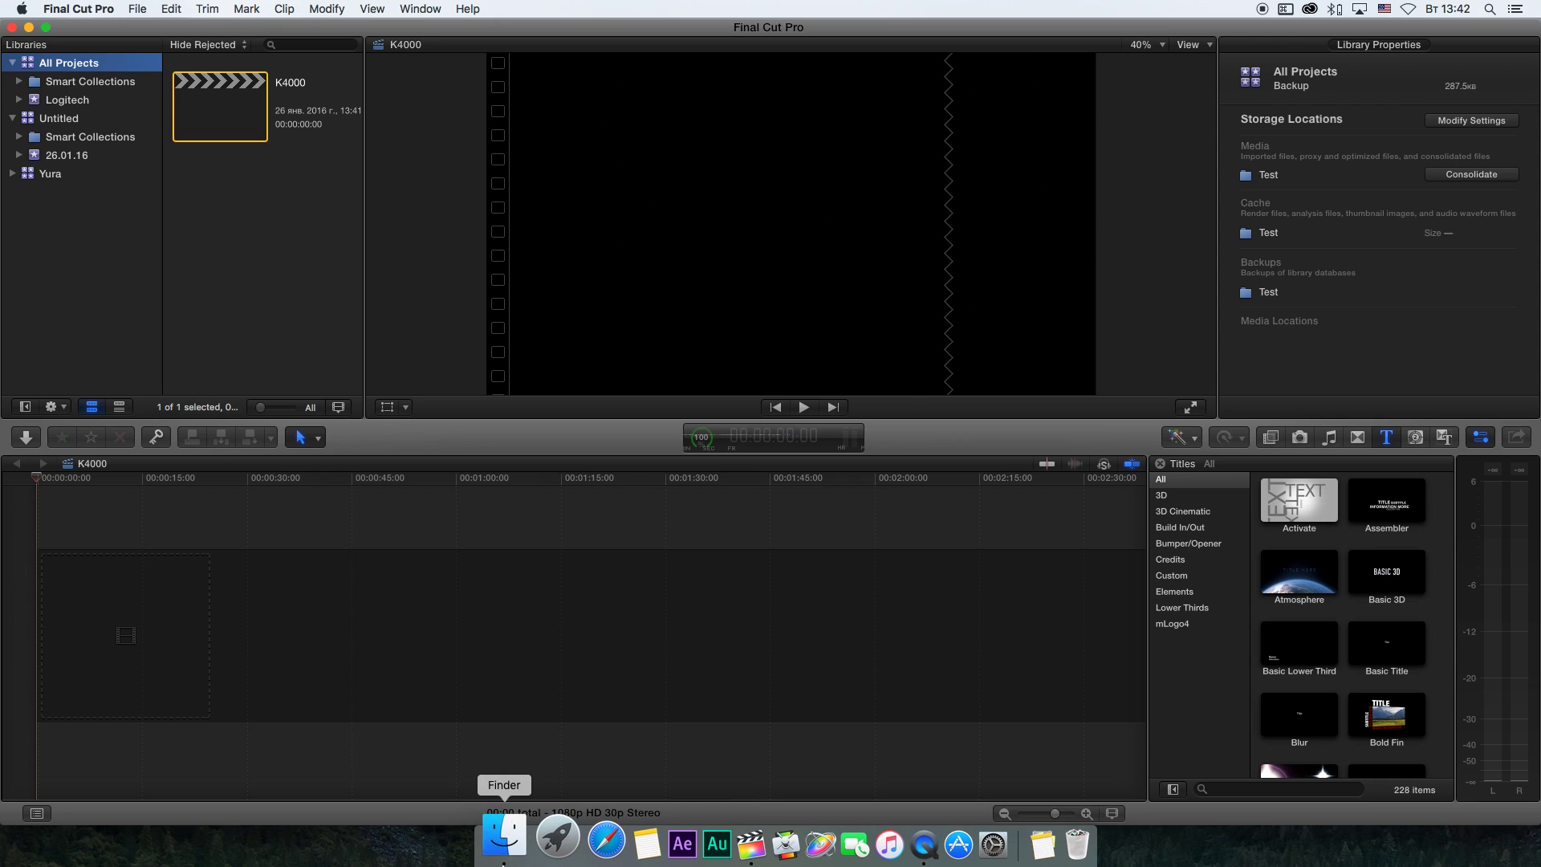
left_click(504, 844)
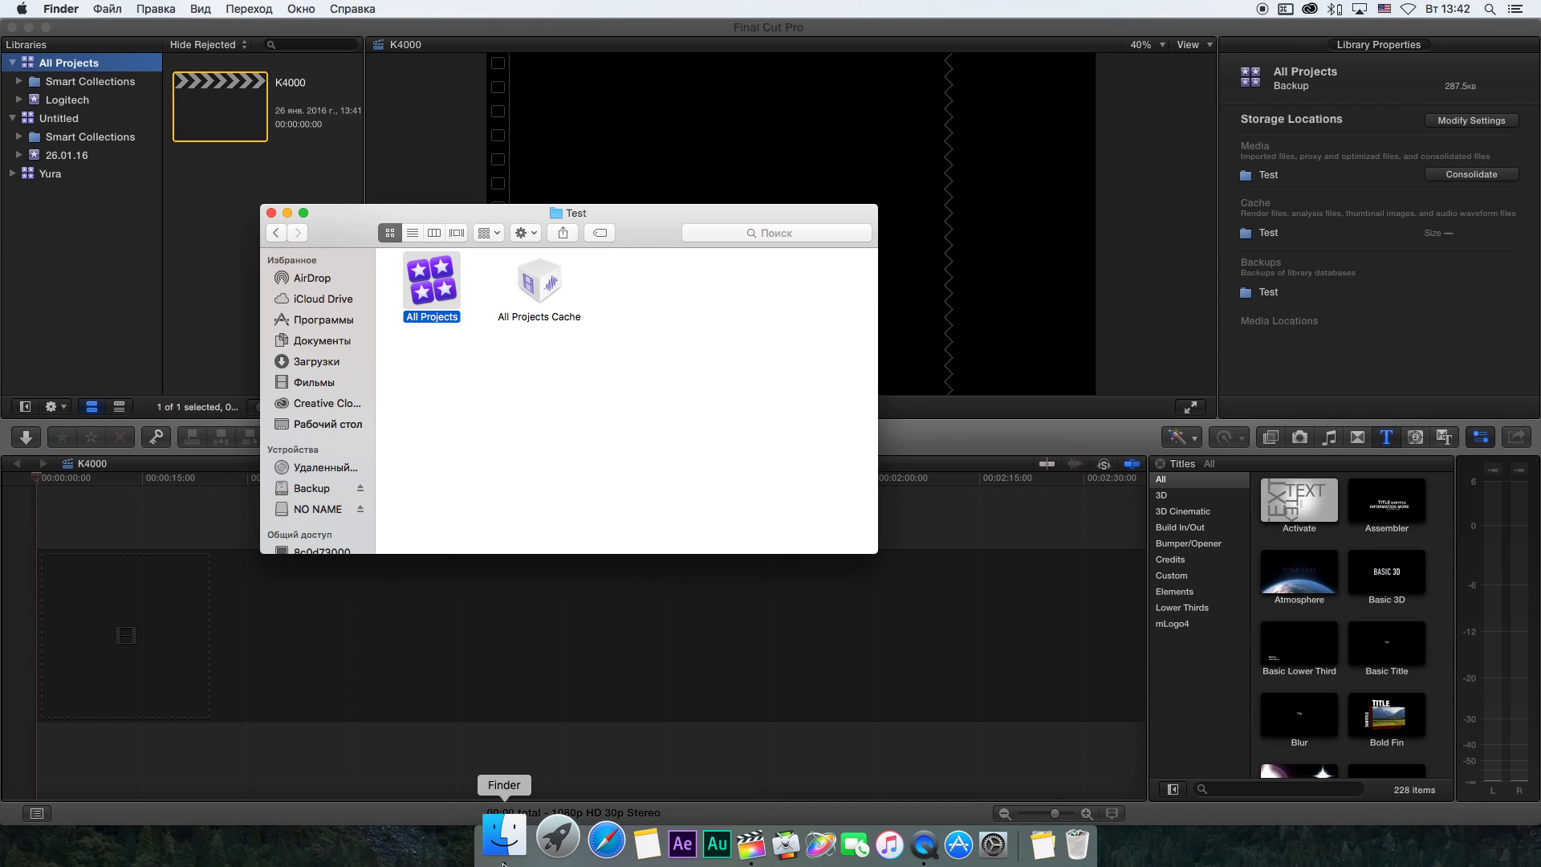
left_click(275, 231)
left_click(732, 301)
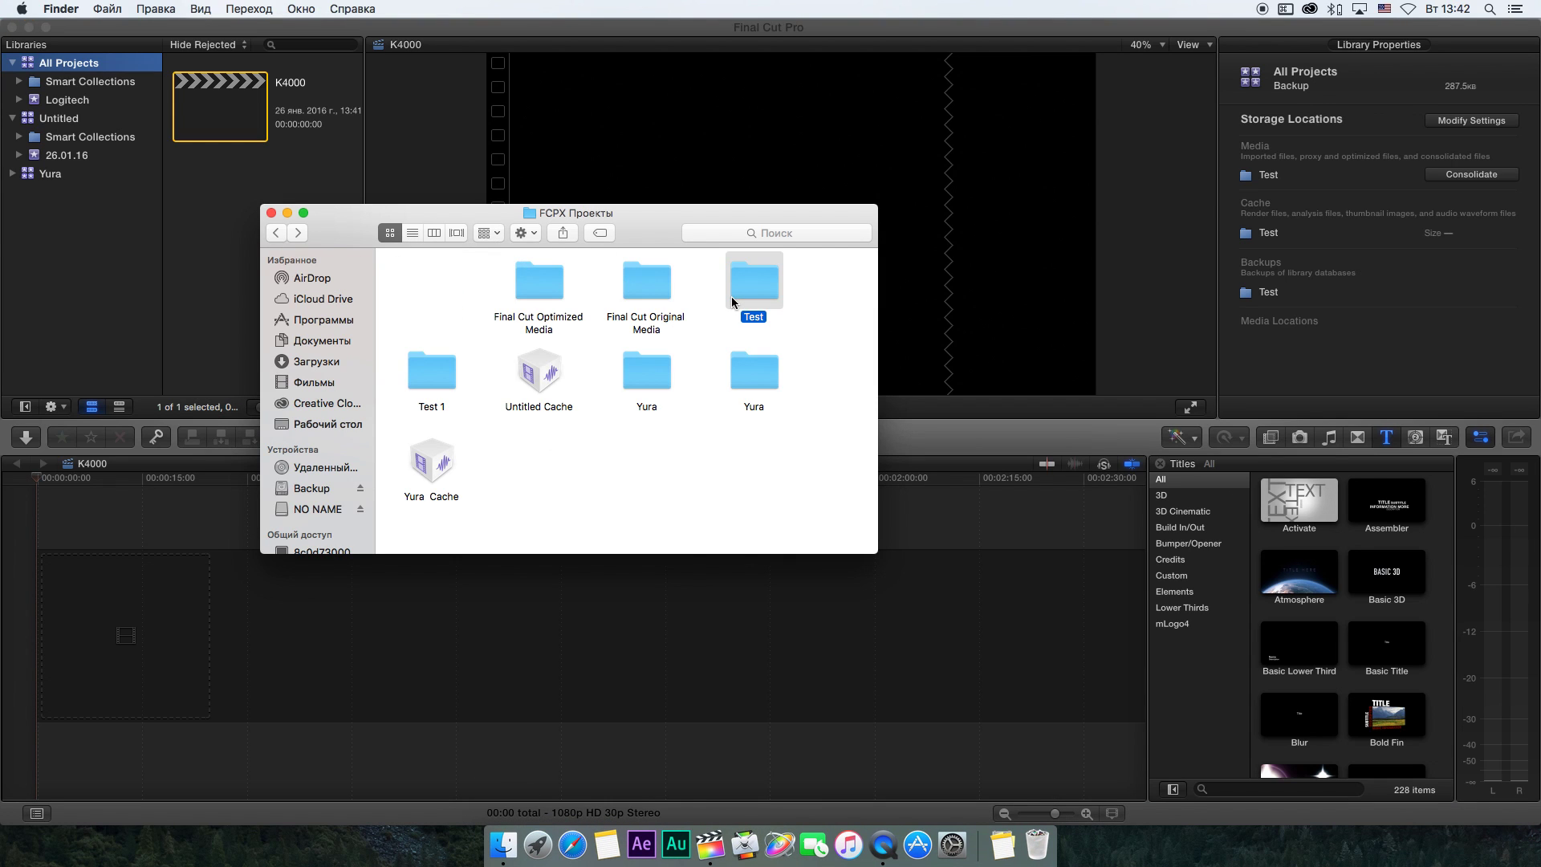
double_click(754, 283)
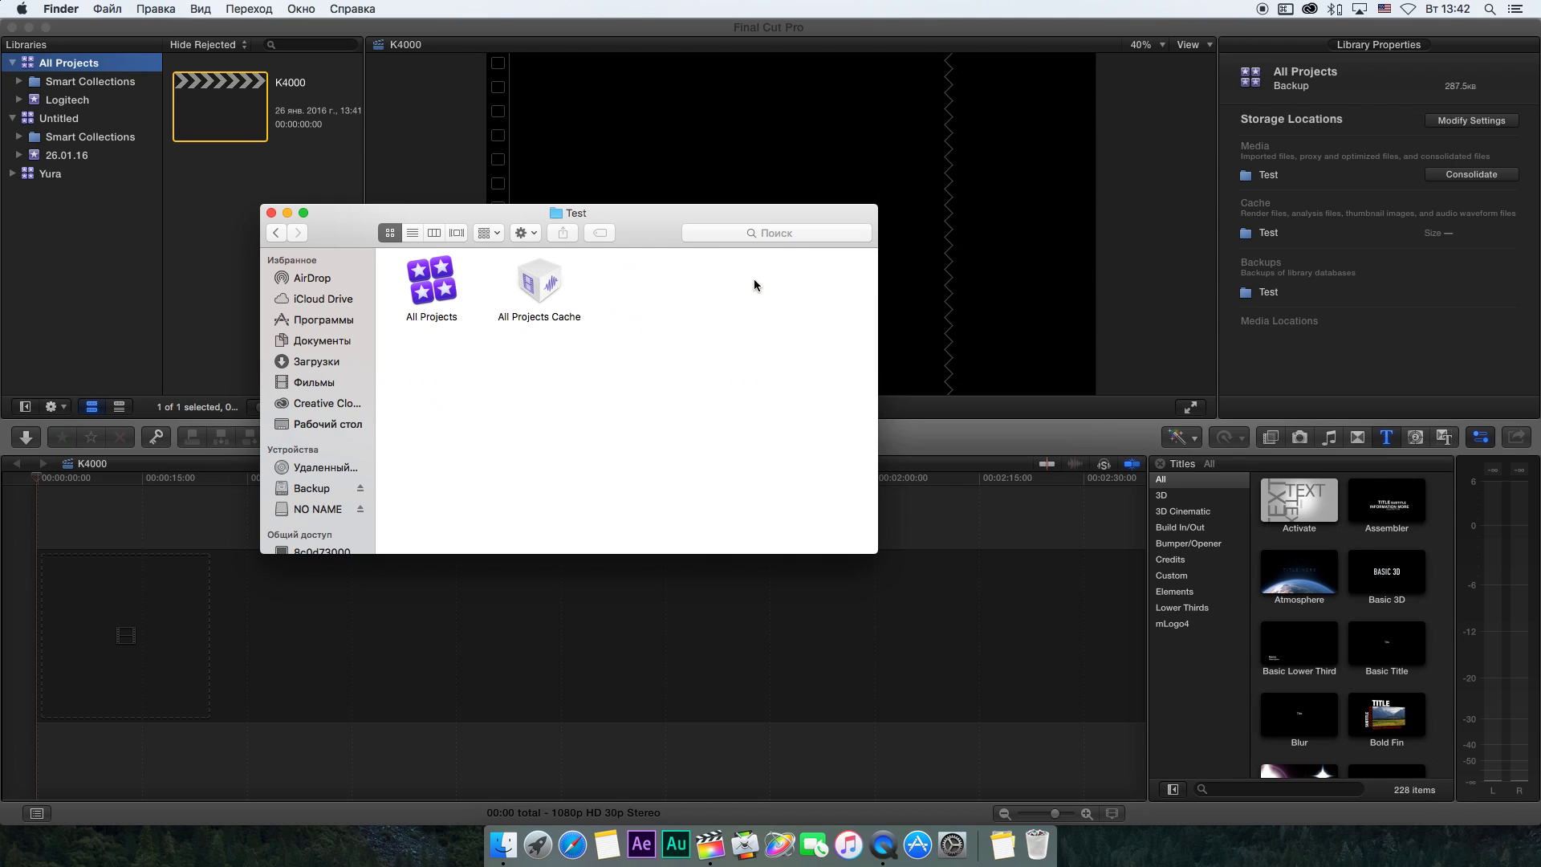
left_click(275, 232)
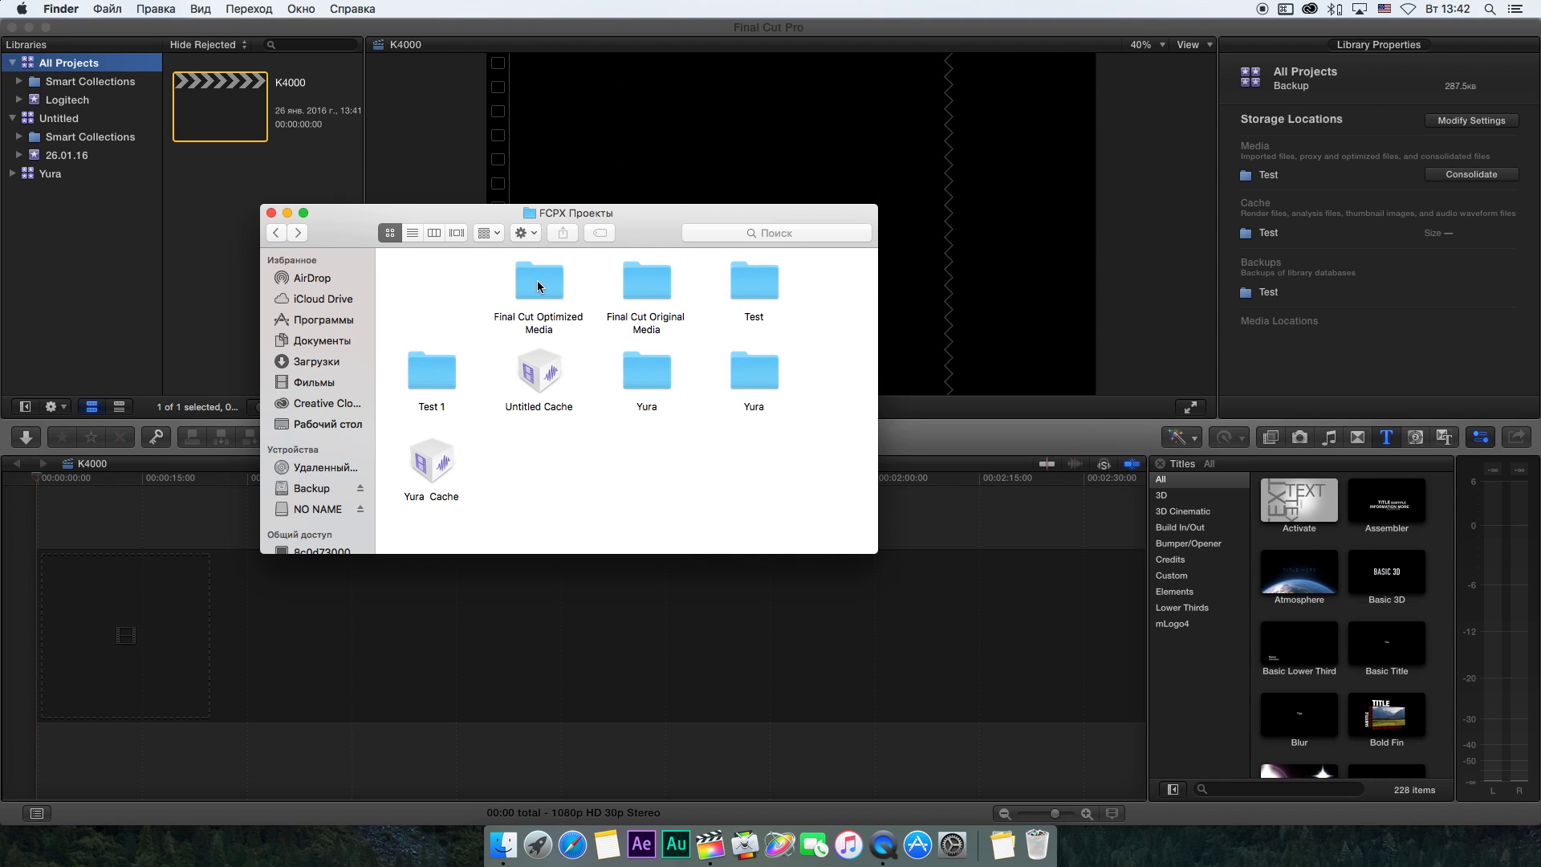
double_click(748, 282)
left_click(275, 232)
left_click(758, 282)
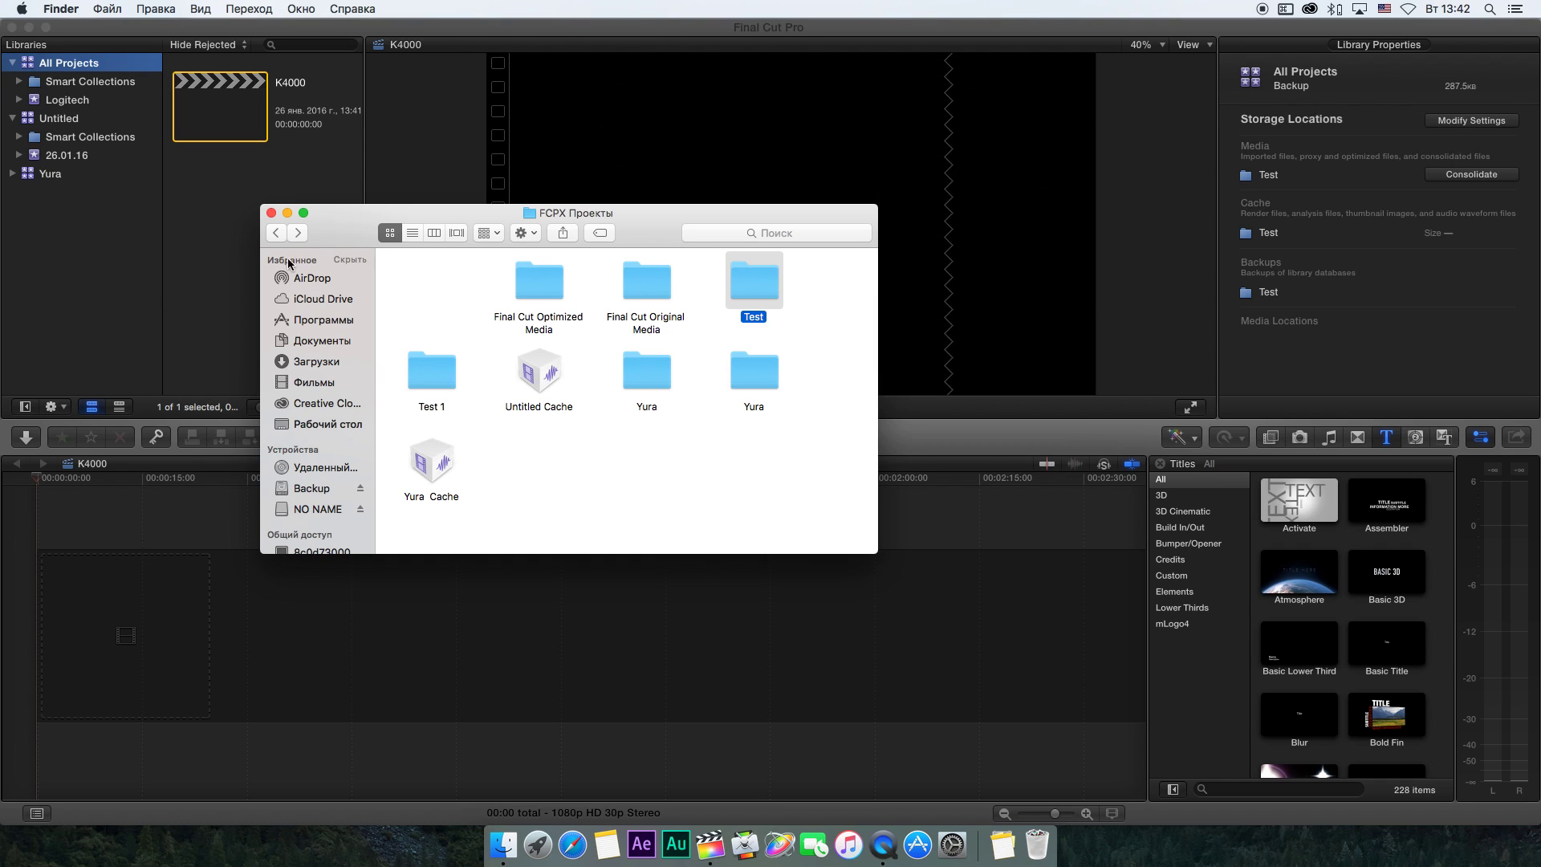
left_click(271, 213)
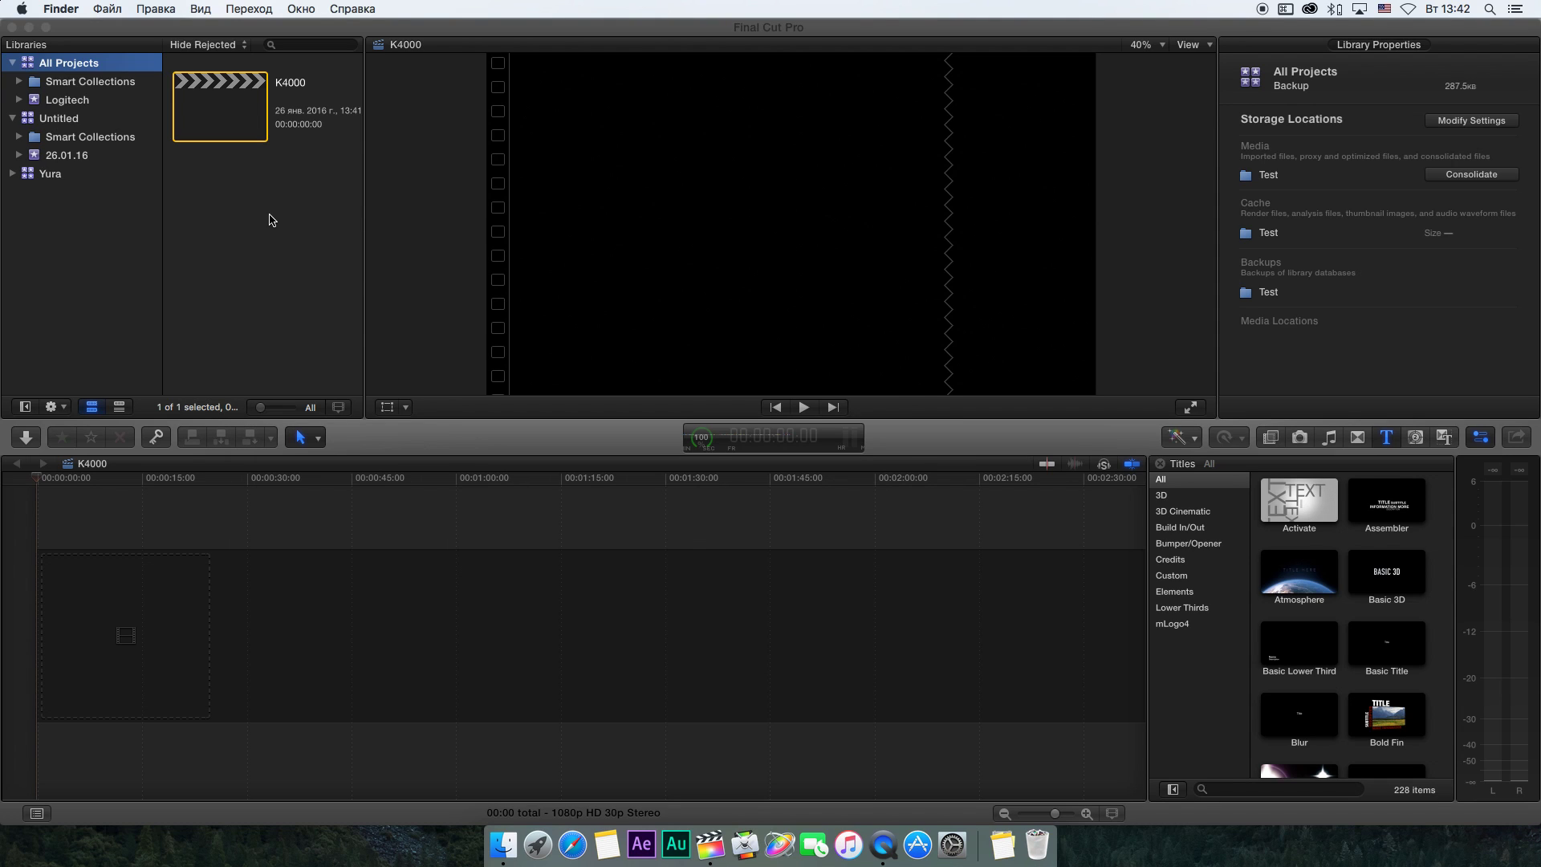